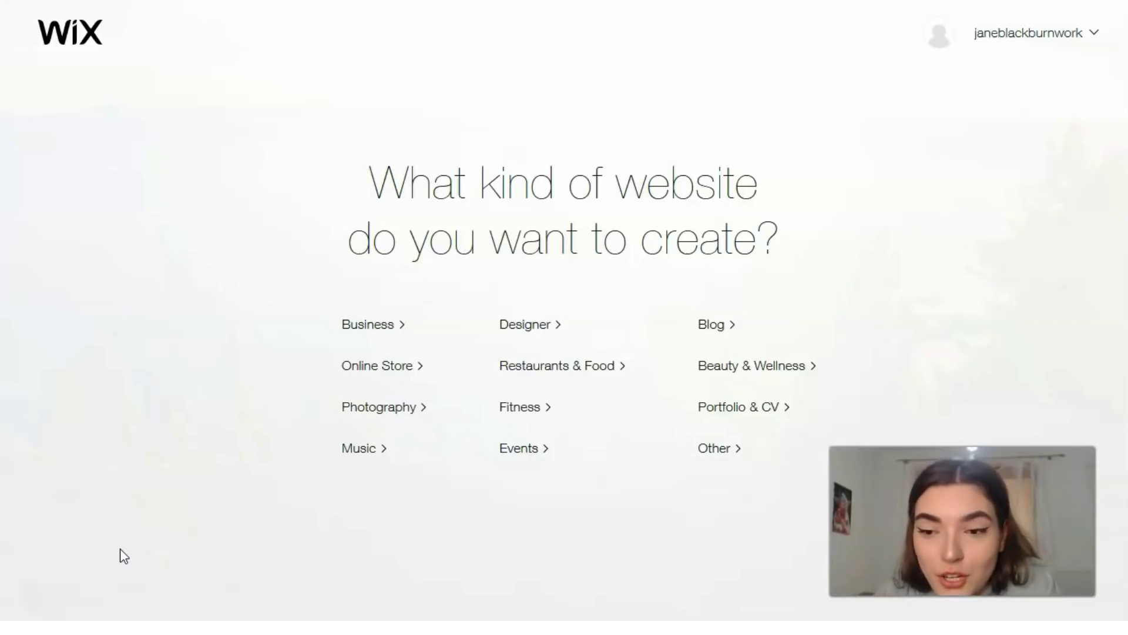
Pick Designer on the 'What kind of website do you want to create?' page.
left_click(35, 595)
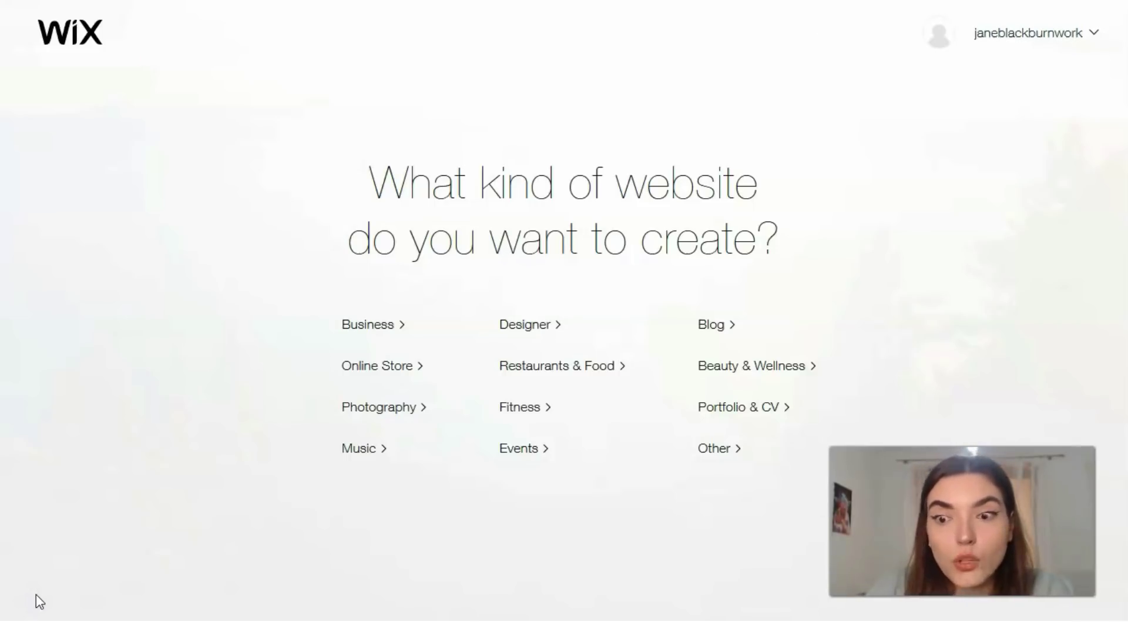
left_click(528, 324)
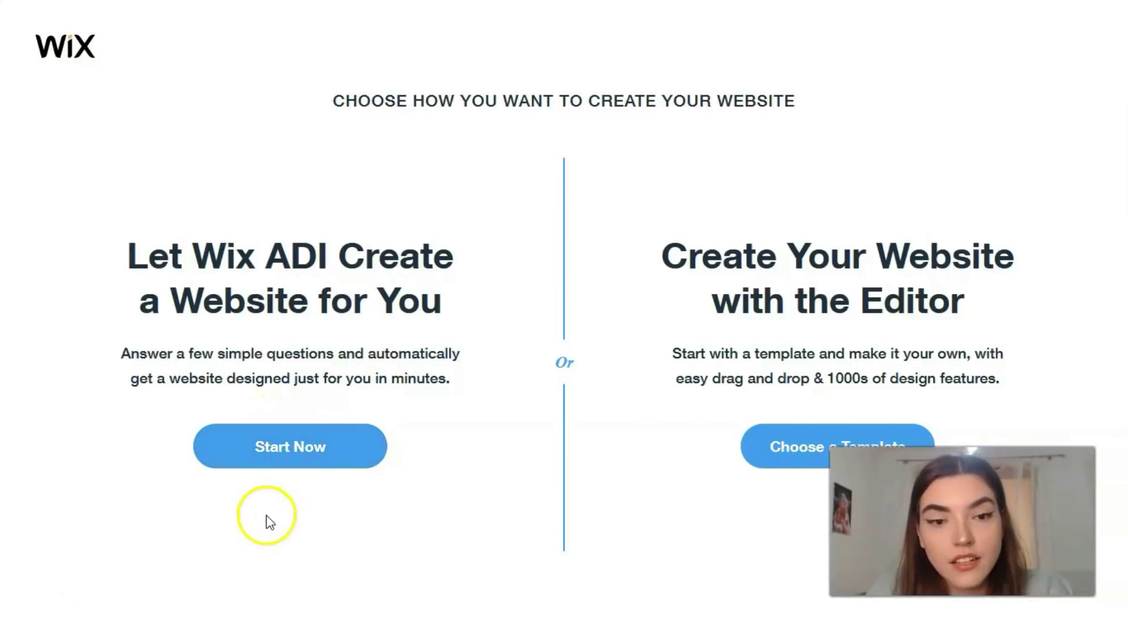
Choose Choose a Template under Create Your Website with the Editor.
left_click(382, 435)
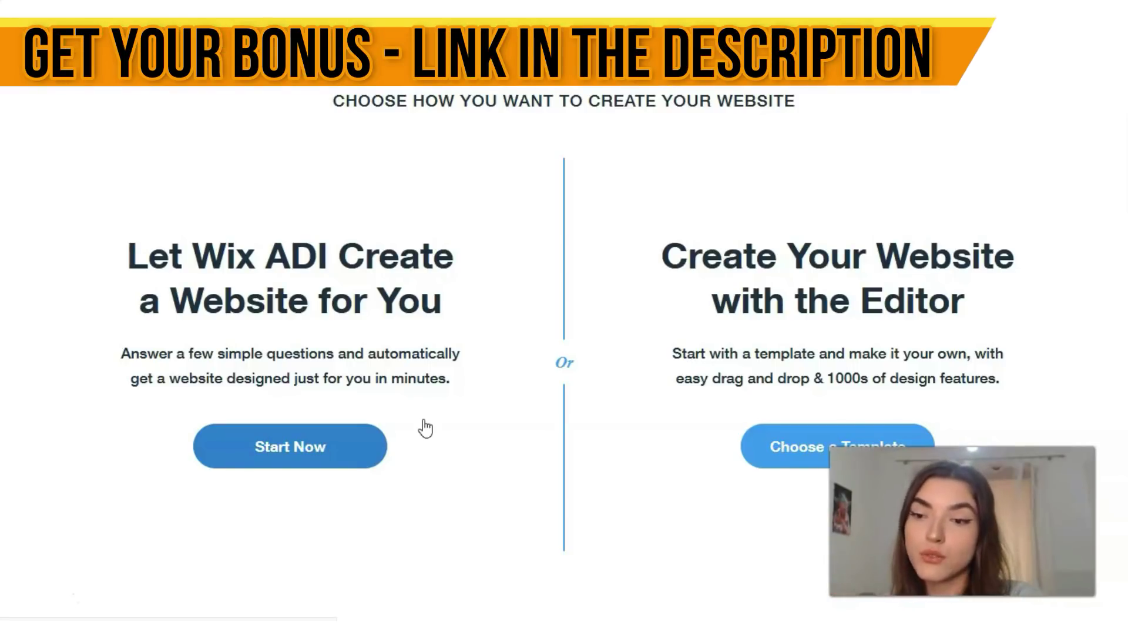
left_click(462, 438)
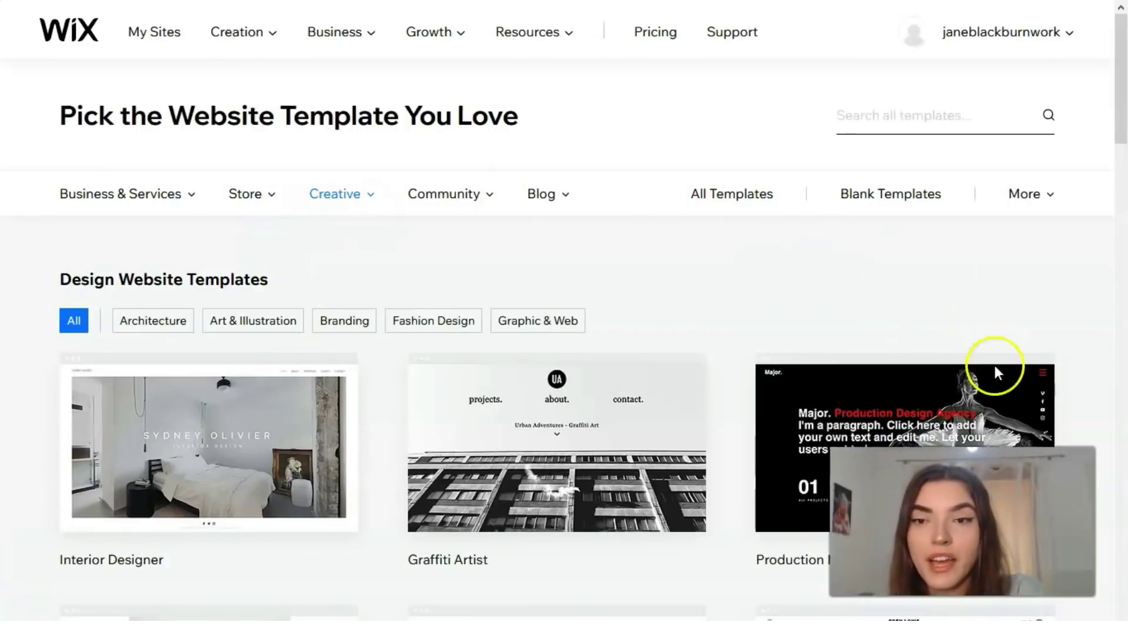
Launch View Full Demo for the Interior Designer template from the design templates gallery.
mouse_move(987, 396)
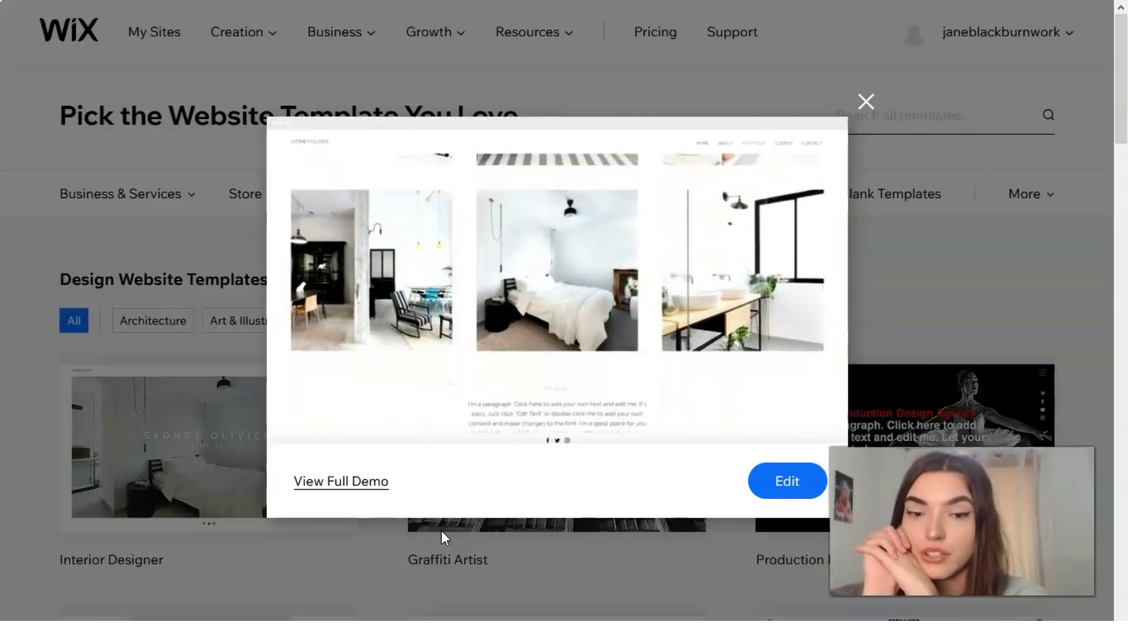
left_click(376, 483)
Scroll through the Interior Designer demo's sections, then return to the Creative templates gallery.
left_click(362, 483)
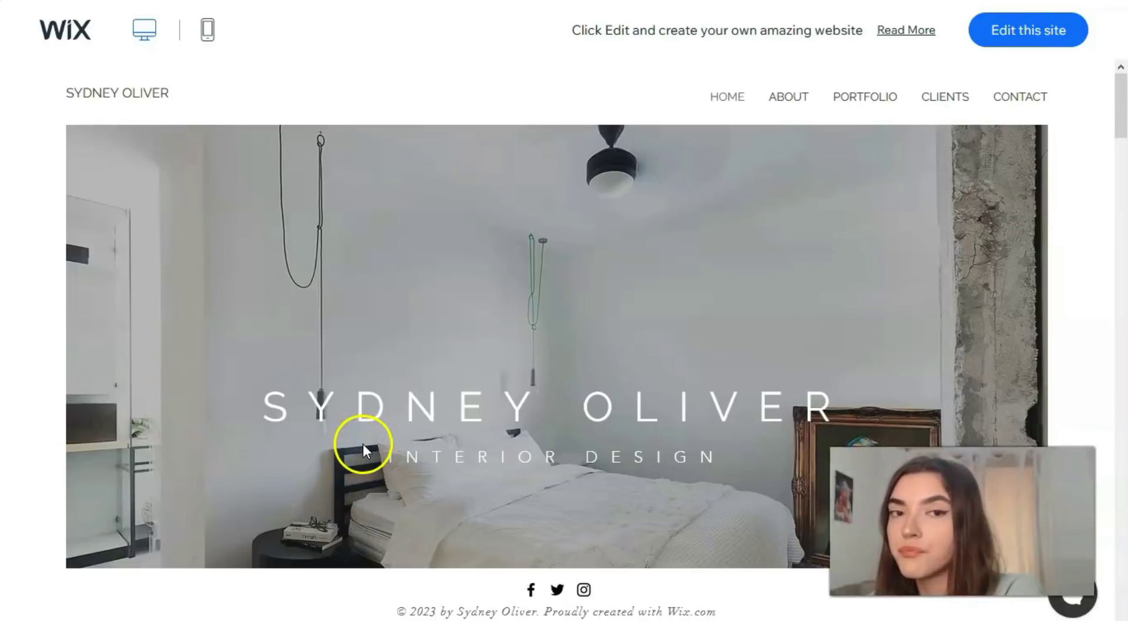
scroll(418, 371, "down", 3)
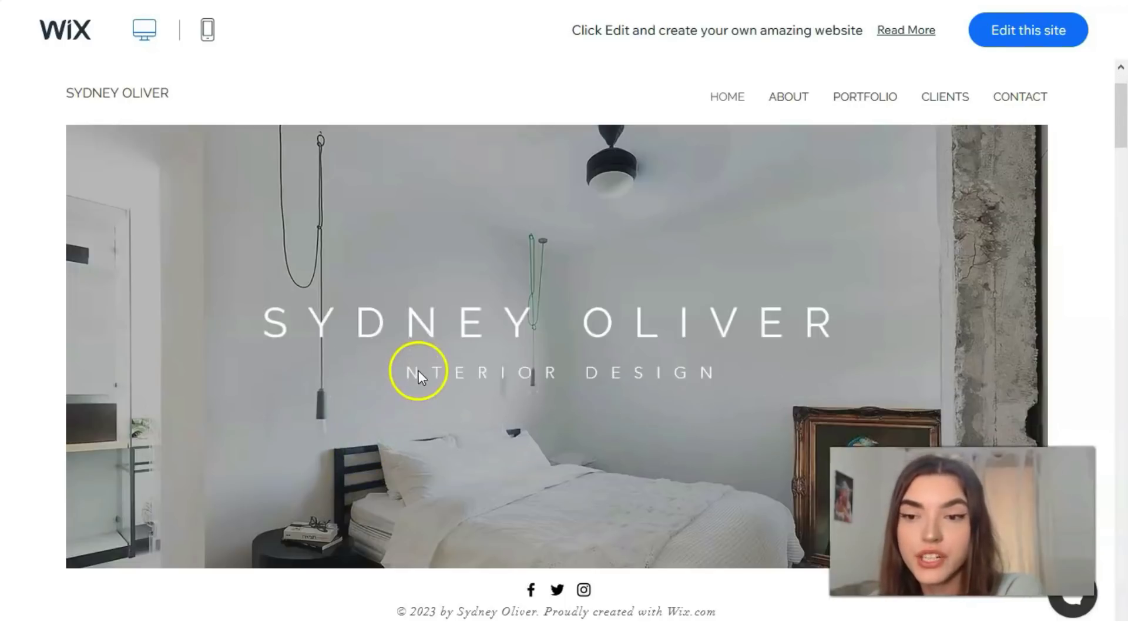
scroll(427, 374, "down", 8)
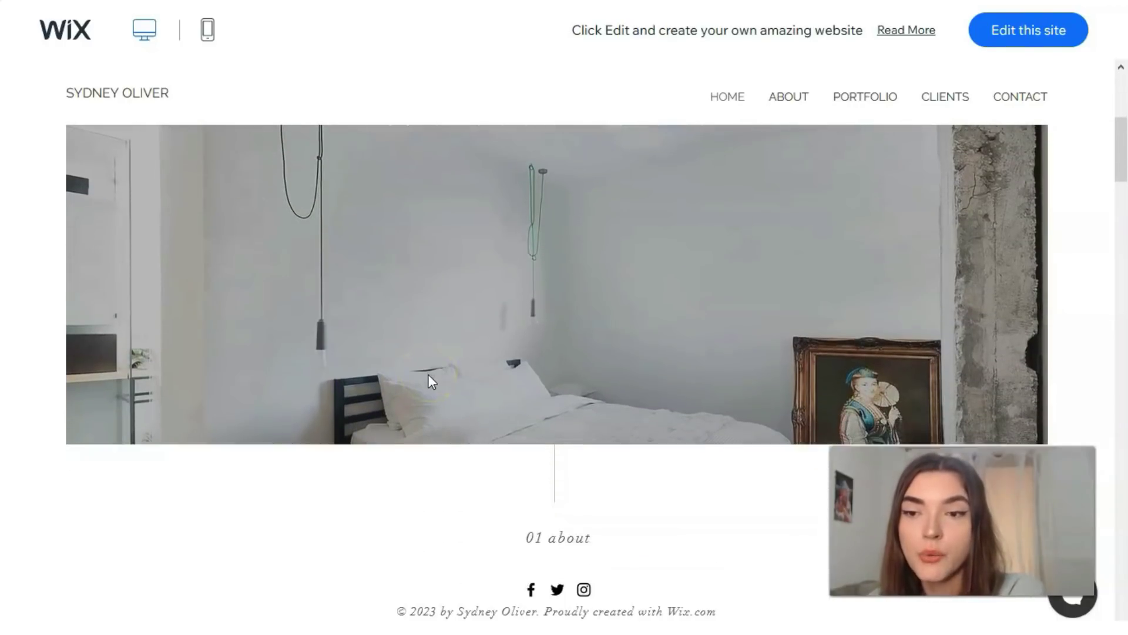
scroll(431, 380, "down", 10)
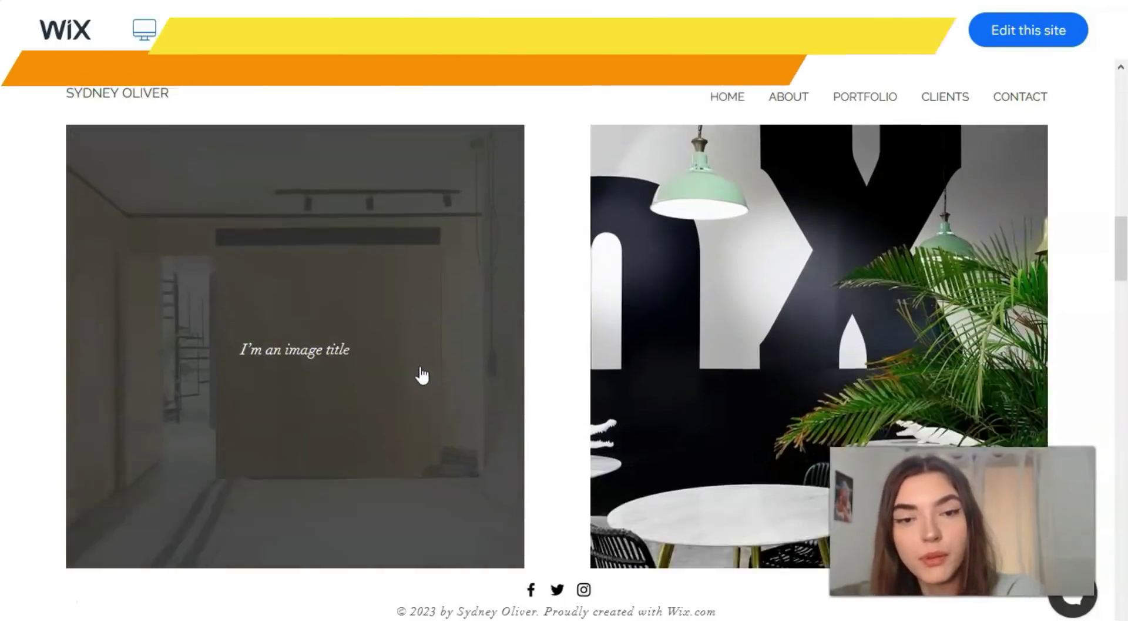
scroll(418, 375, "down", 5)
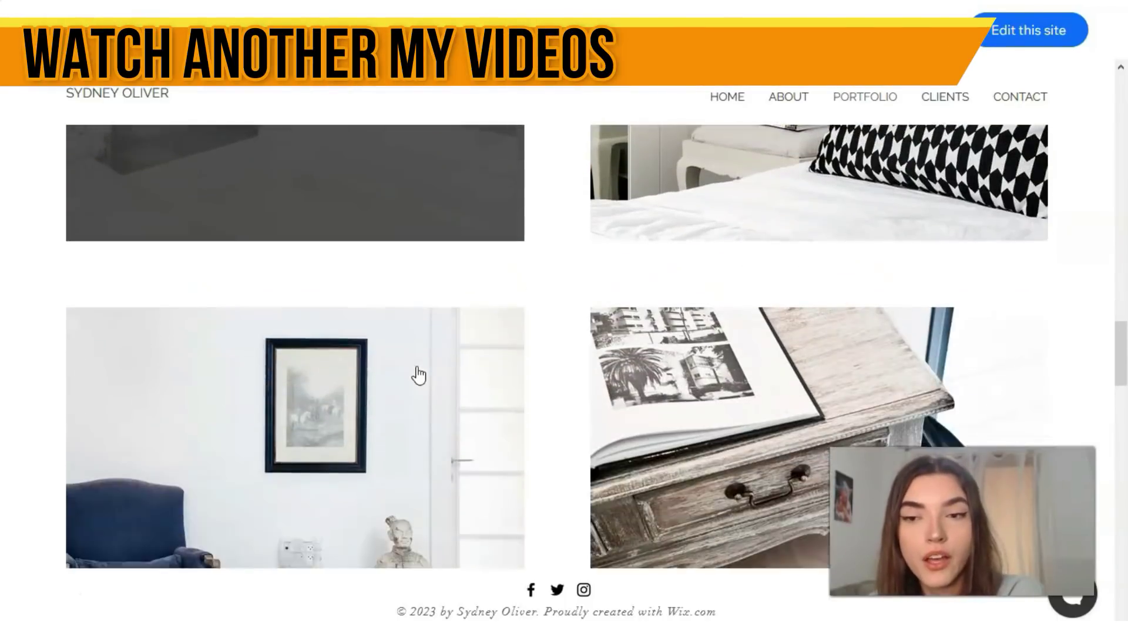
scroll(418, 374, "down", 2)
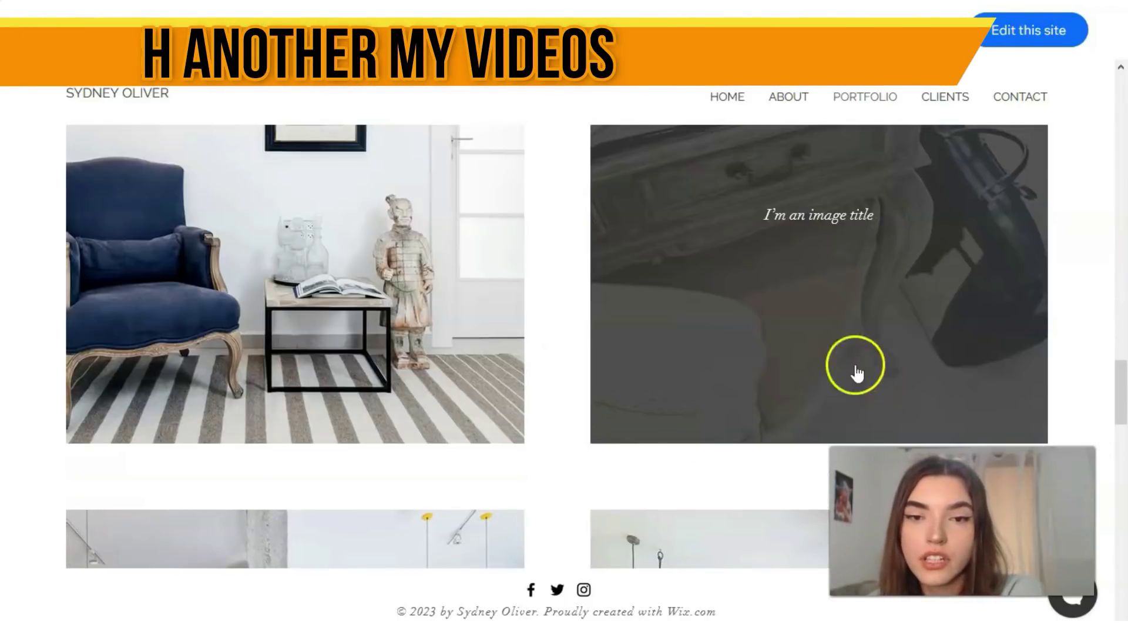
scroll(795, 354, "down", 4)
scroll(769, 360, "down", 2)
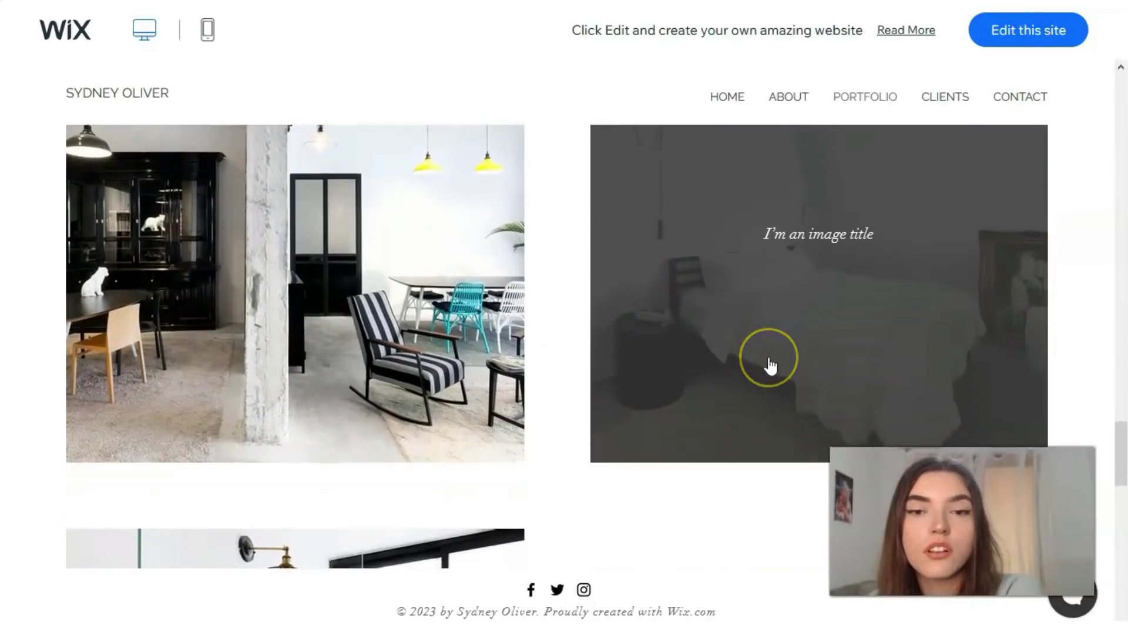
scroll(768, 360, "down", 4)
scroll(769, 361, "down", 8)
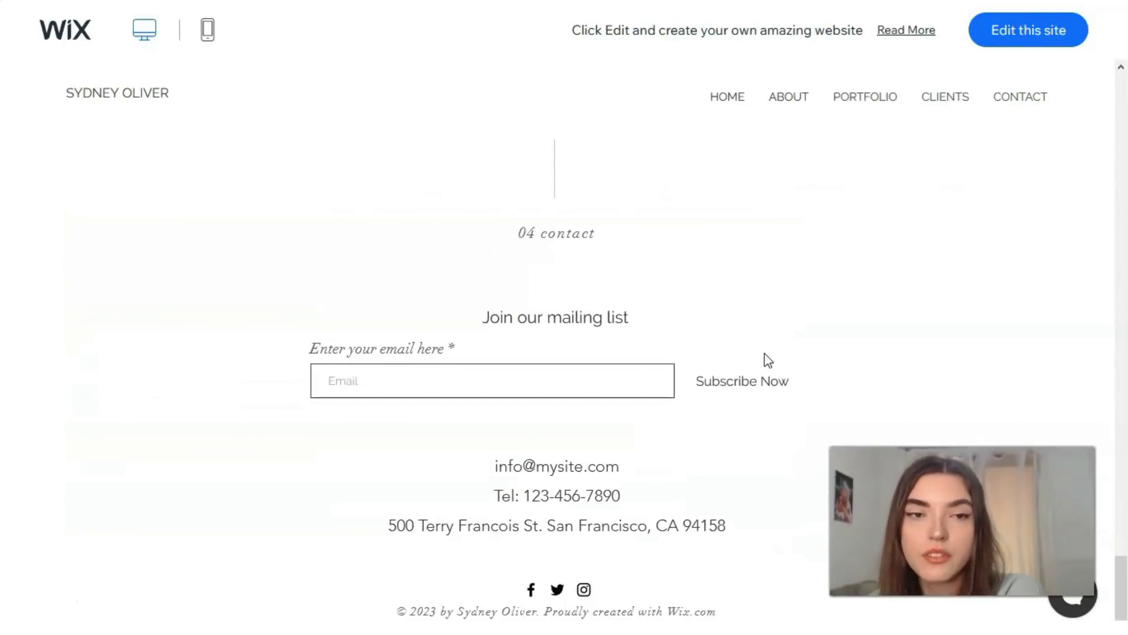
scroll(769, 360, "up", 6)
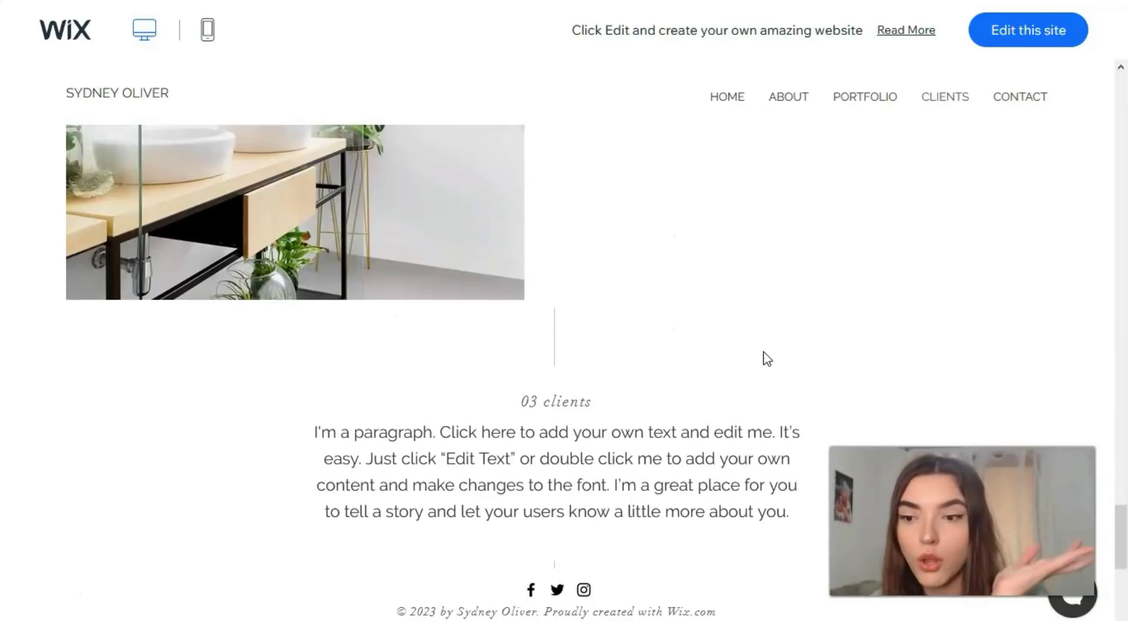
scroll(767, 359, "up", 10)
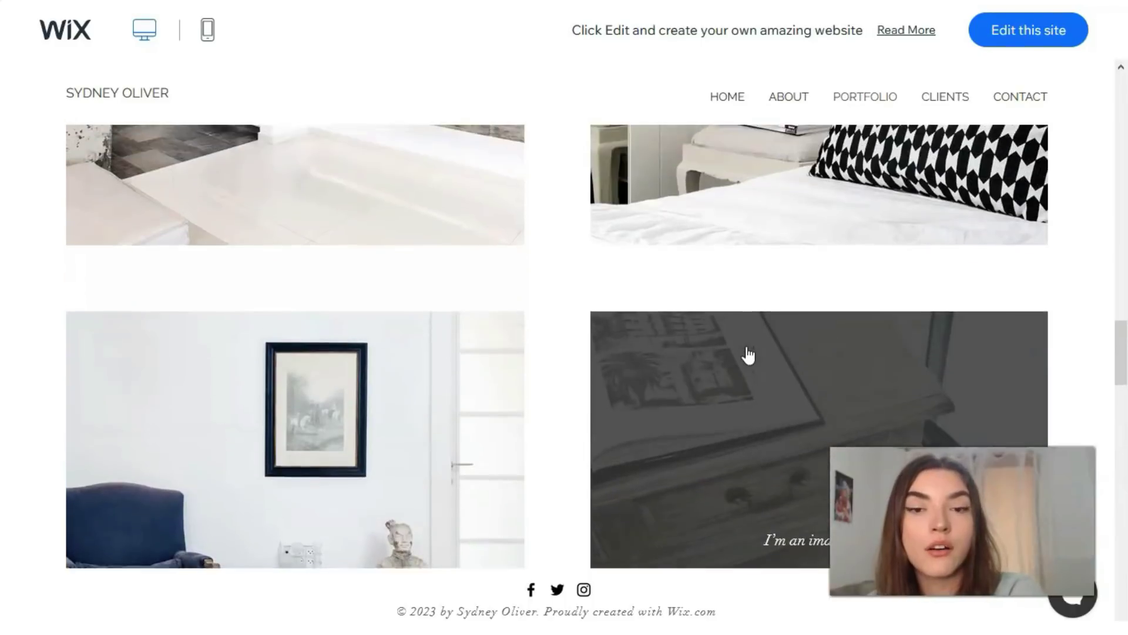
scroll(745, 353, "up", 10)
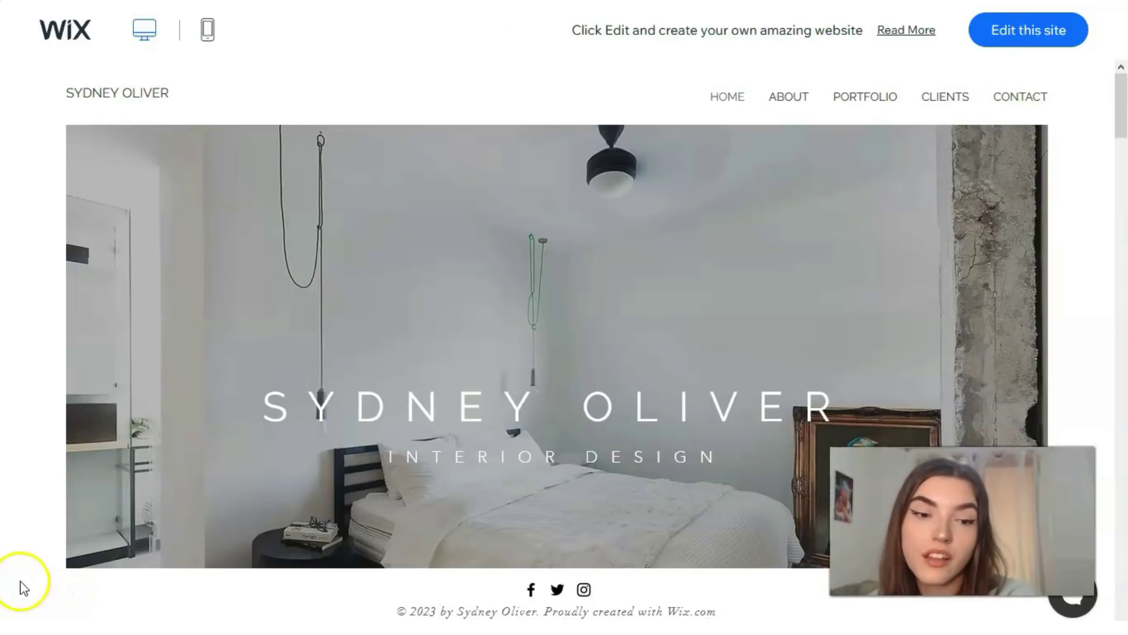
key("alt+Left")
Preview the Fashion Designer template and open its full demo.
mouse_move(609, 352)
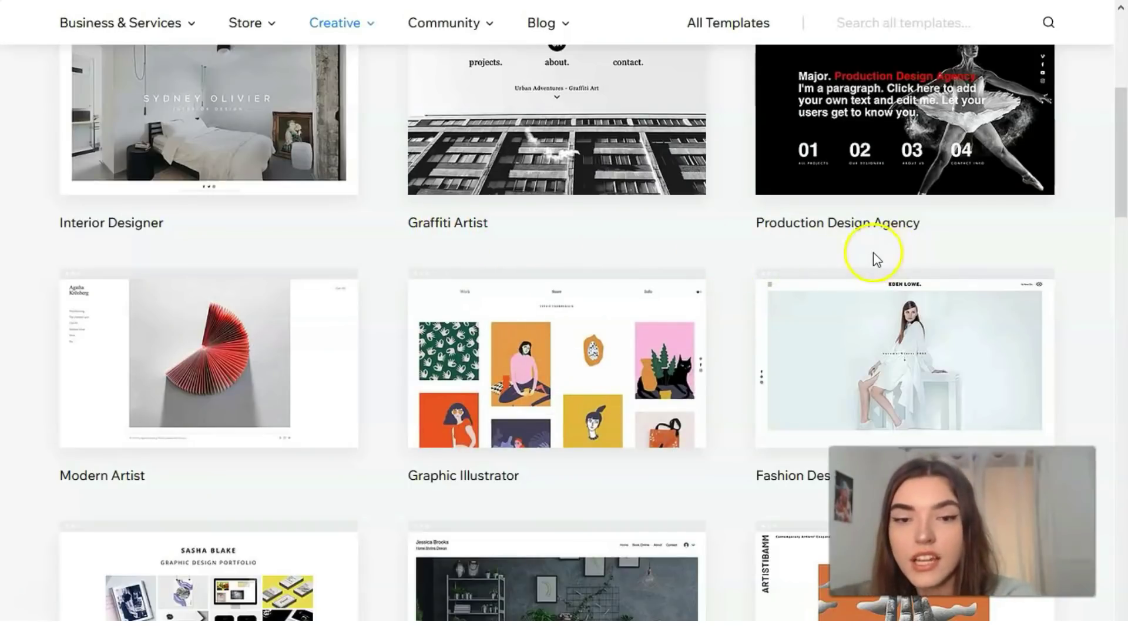
scroll(443, 366, "down", 2)
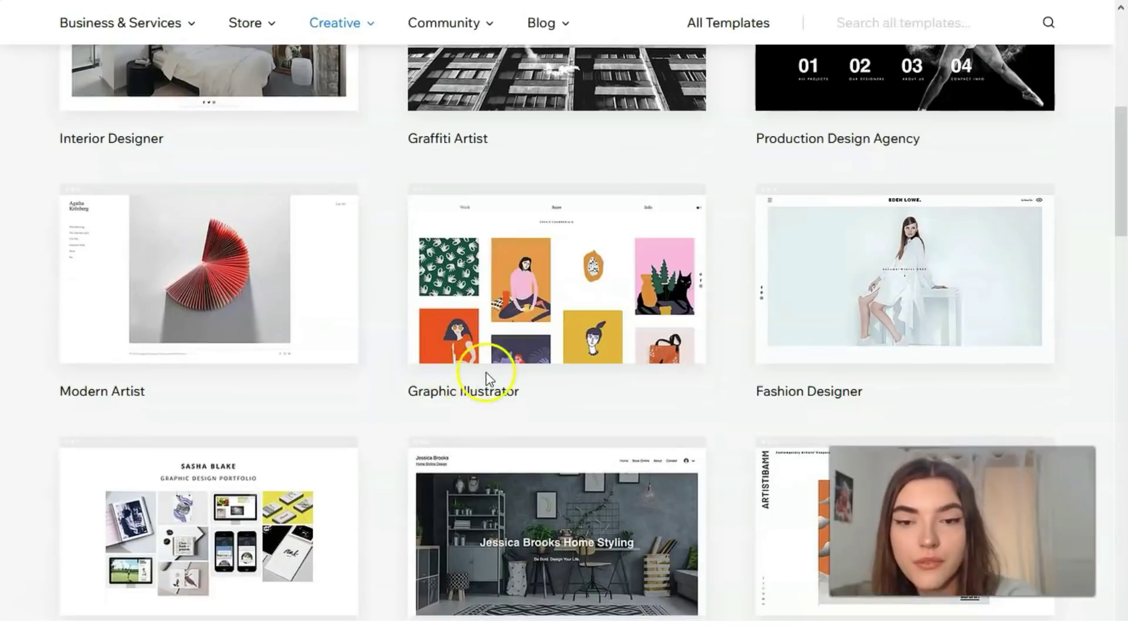
scroll(492, 380, "down", 2)
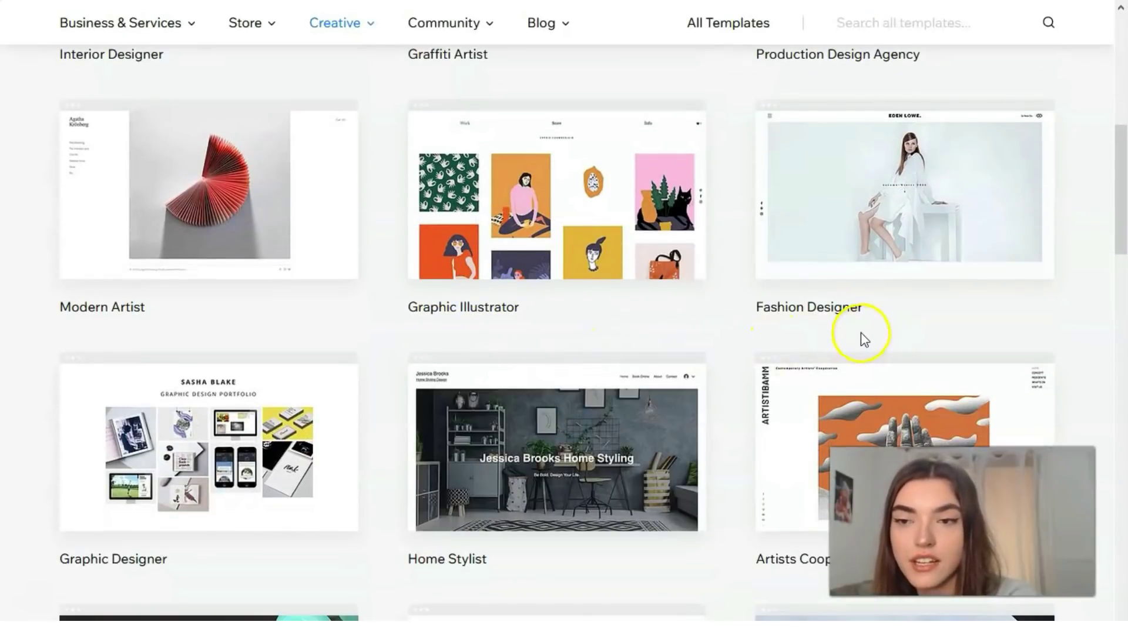
left_click(922, 228)
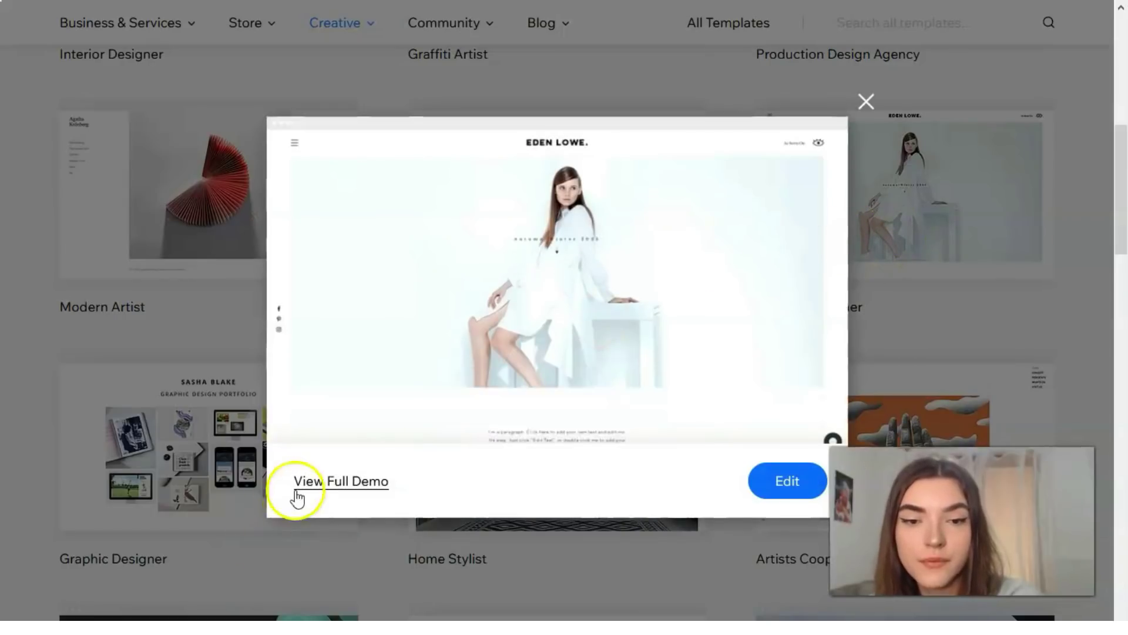
left_click(302, 481)
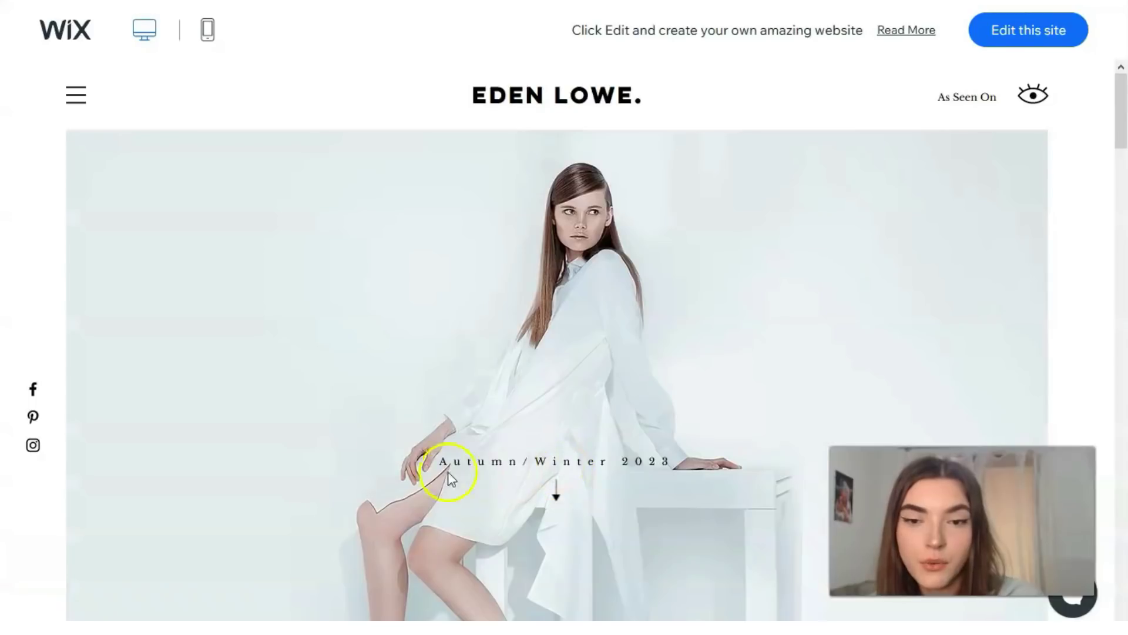
Browse the Eden Lowe fashion demo, scrolling through its pages and sections.
scroll(537, 473, "down", 4)
scroll(546, 441, "up", 4)
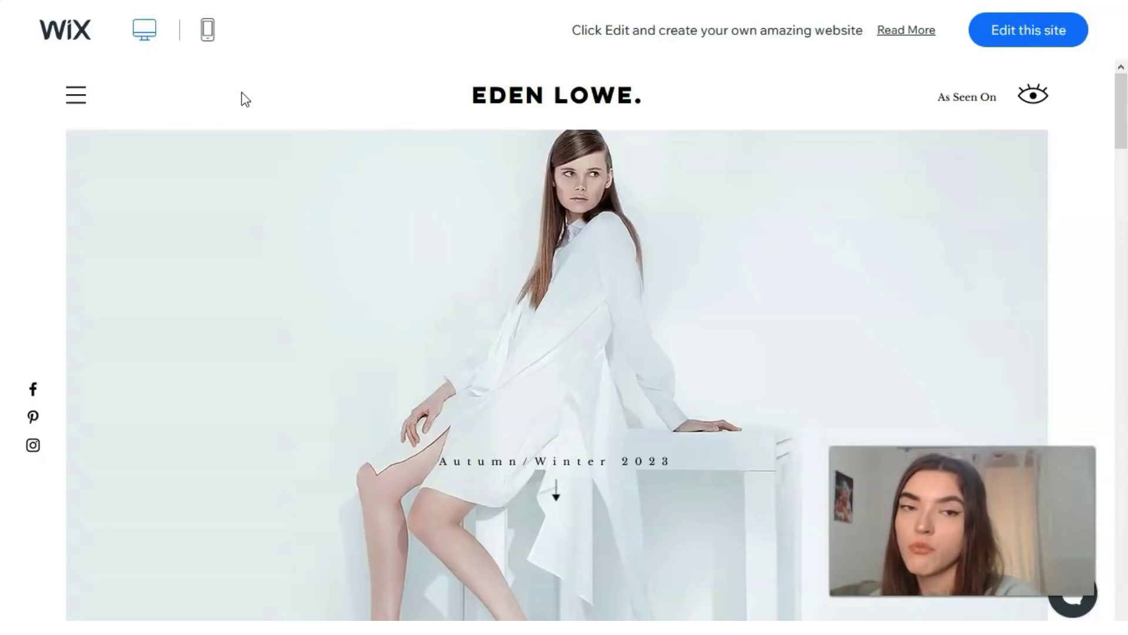
left_click(235, 82)
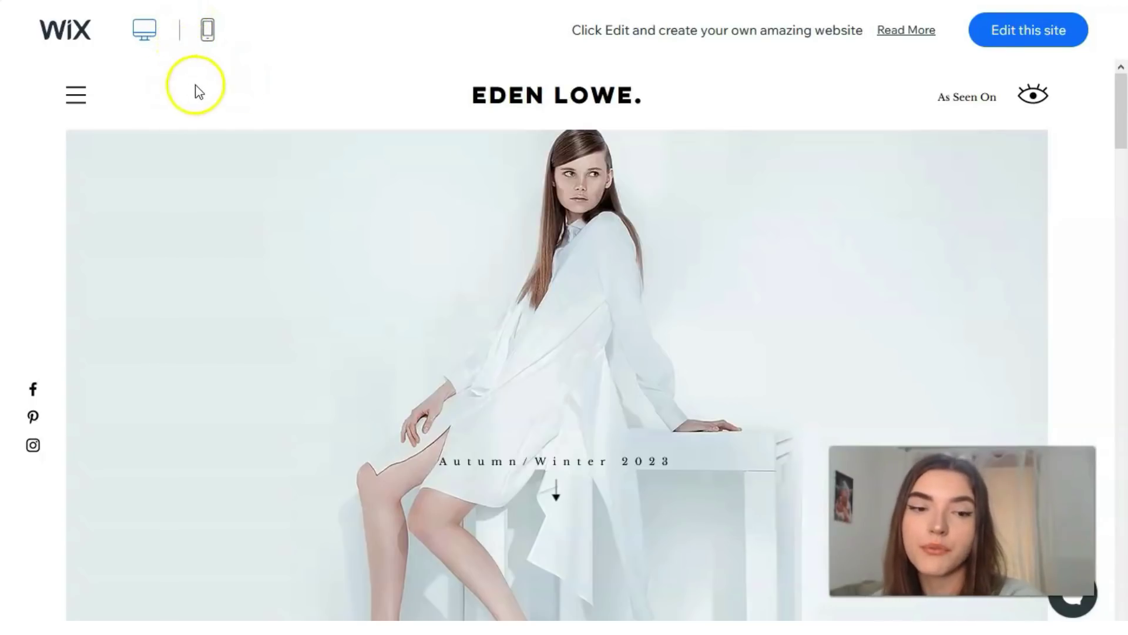
scroll(456, 188, "down", 5)
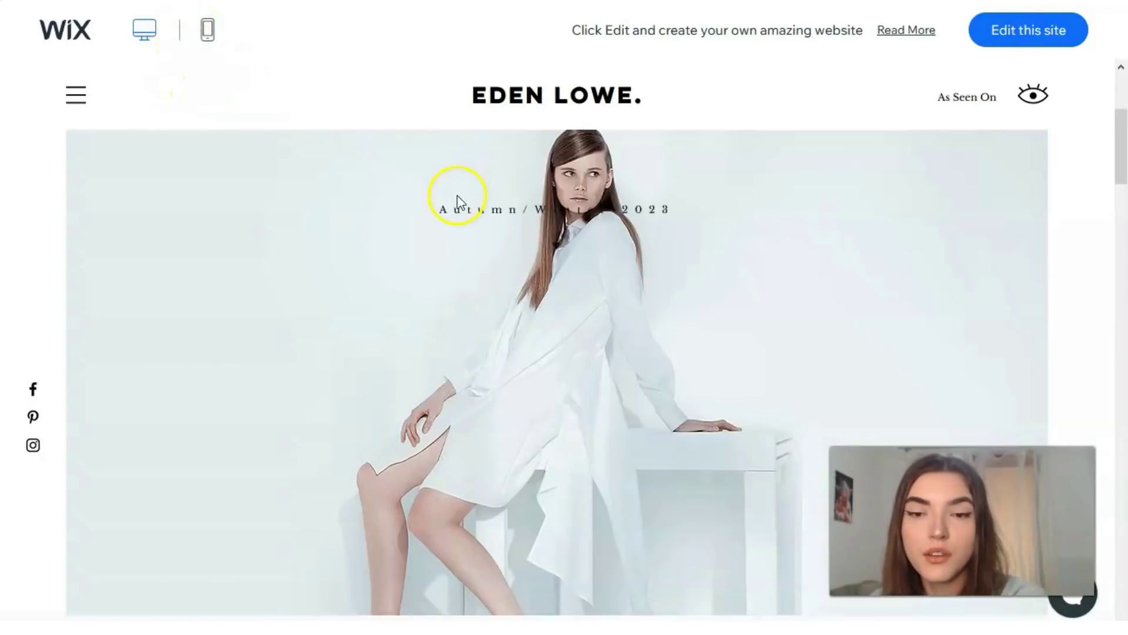
scroll(454, 201, "down", 12)
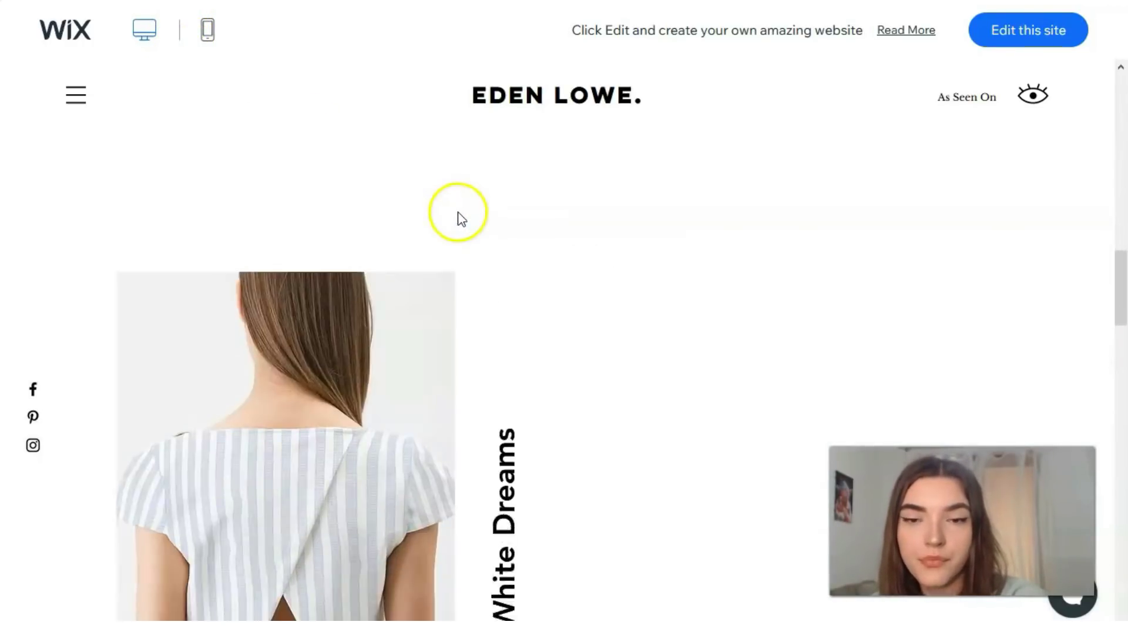
scroll(418, 254, "up", 8)
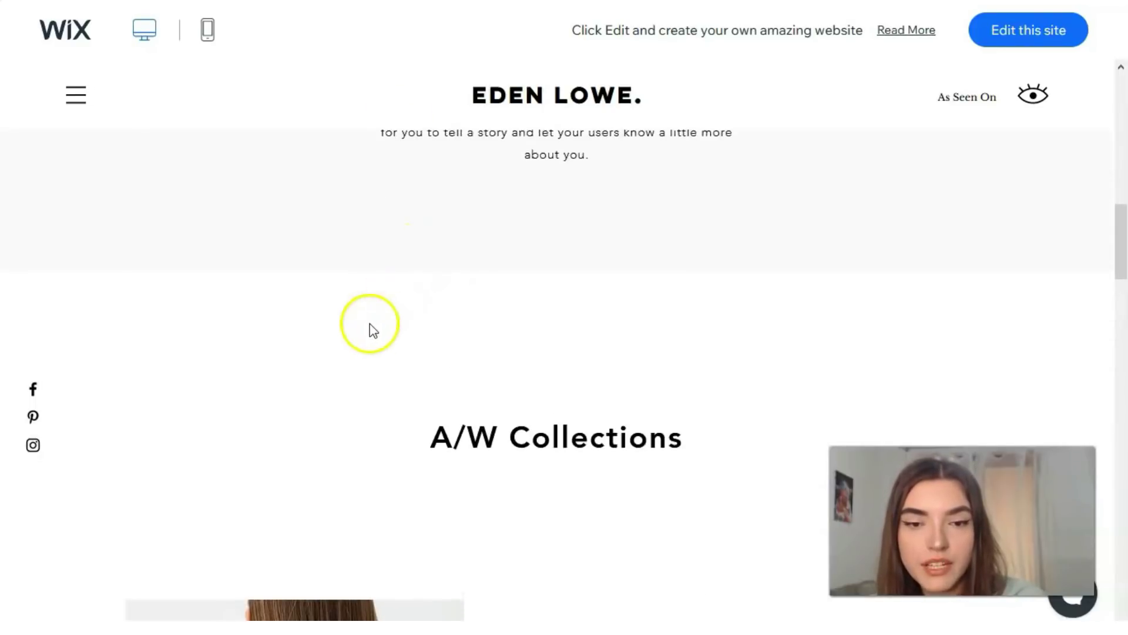
scroll(362, 332, "down", 10)
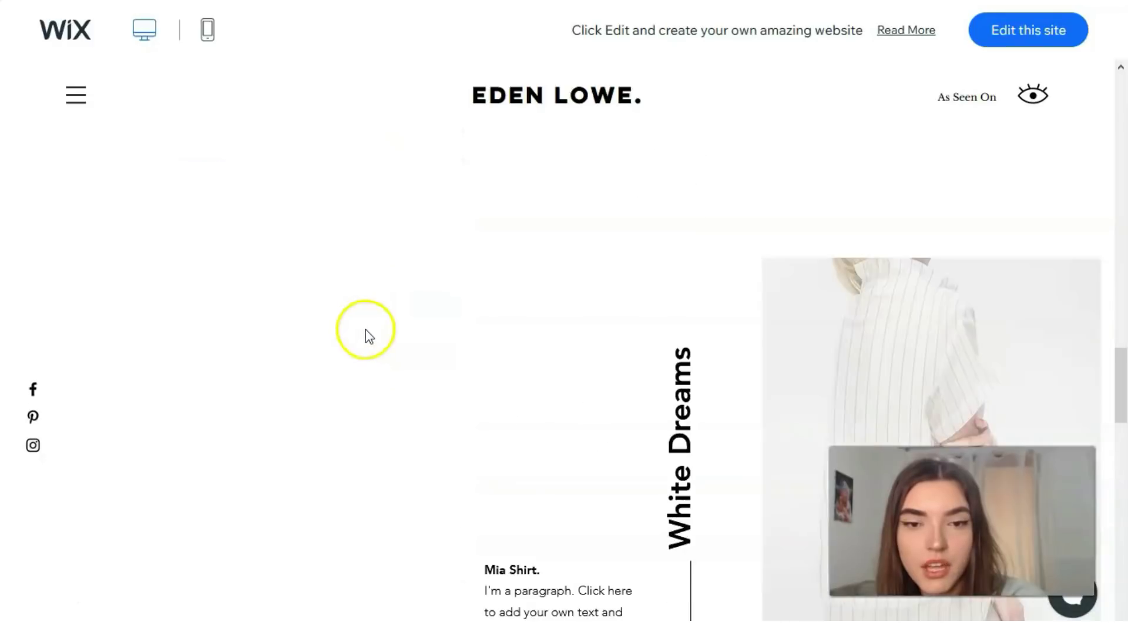
scroll(838, 317, "down", 6)
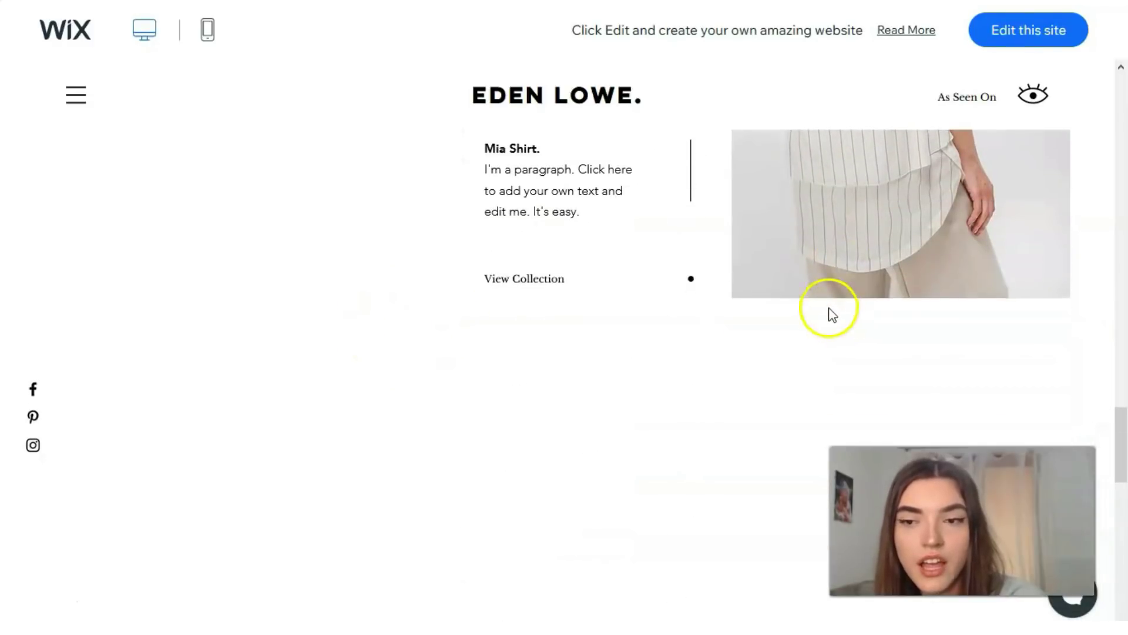
scroll(821, 297, "down", 6)
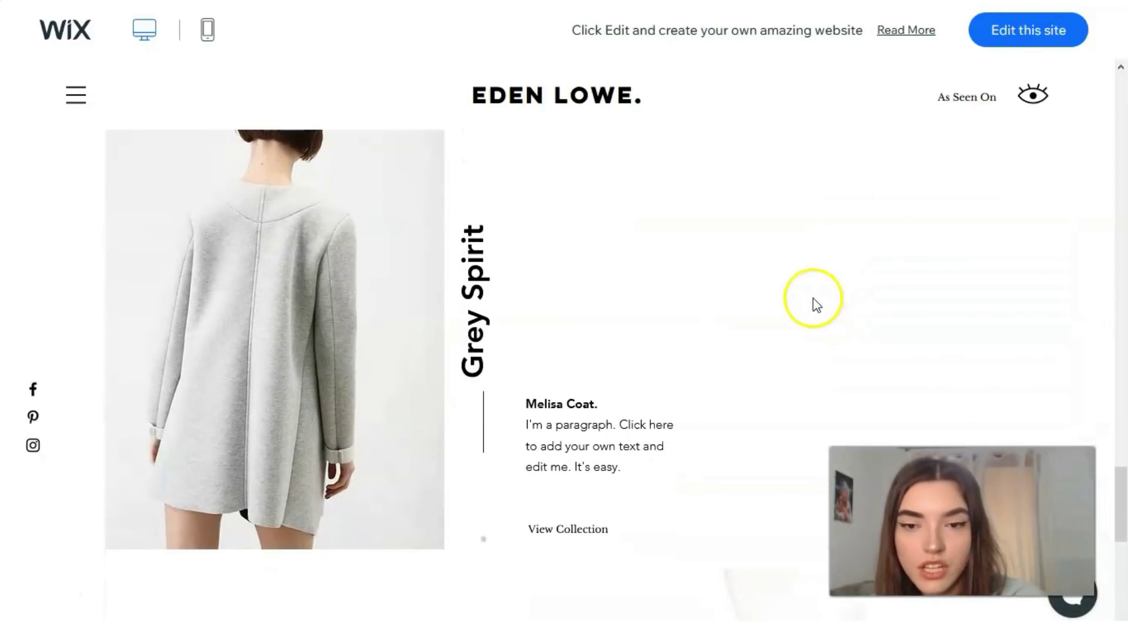
scroll(816, 303, "down", 6)
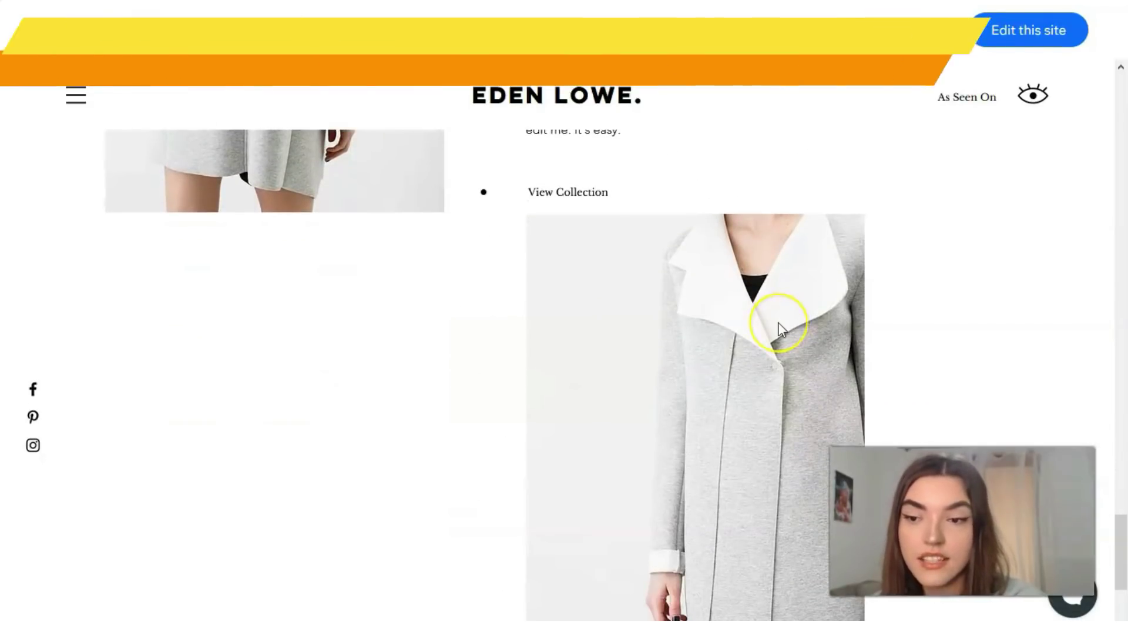
scroll(805, 341, "down", 5)
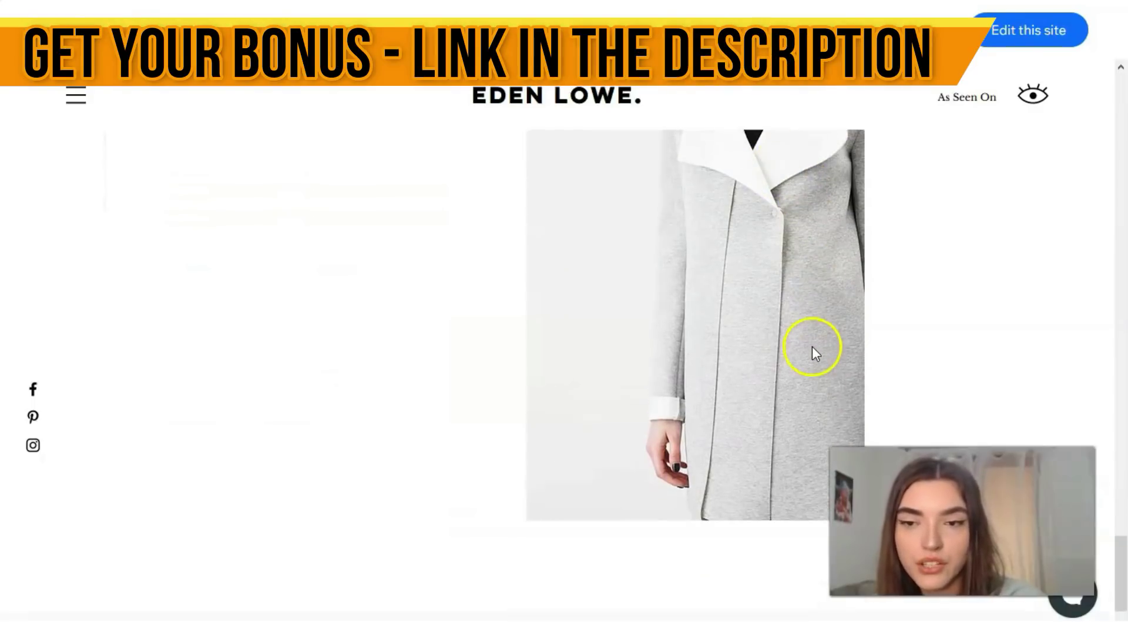
scroll(814, 350, "up", 7)
scroll(791, 353, "down", 10)
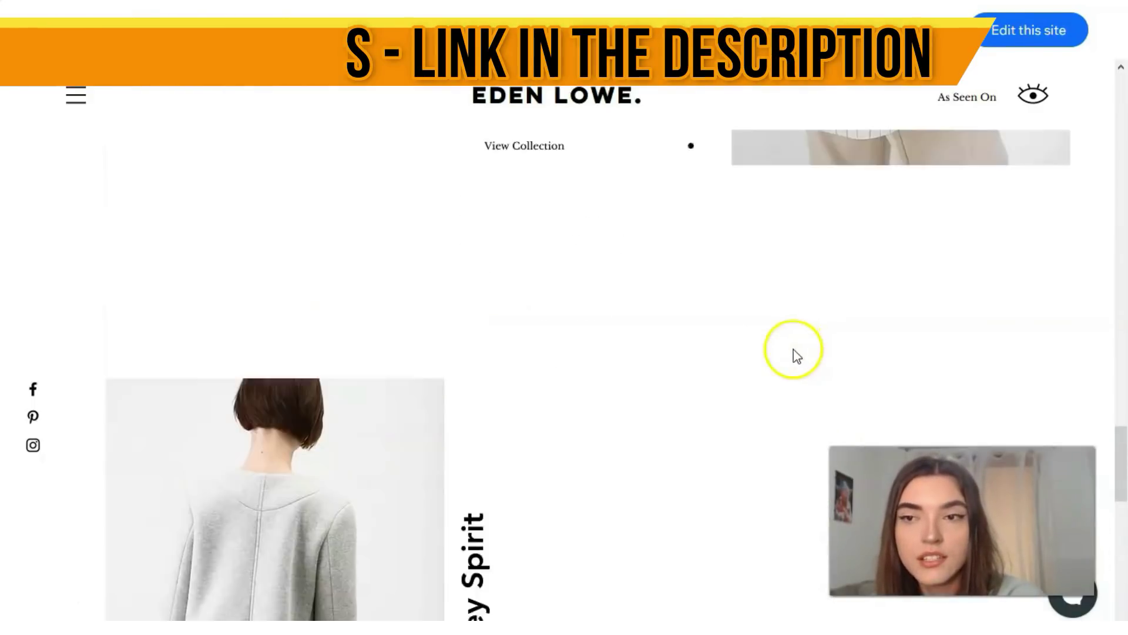
scroll(614, 339, "up", 10)
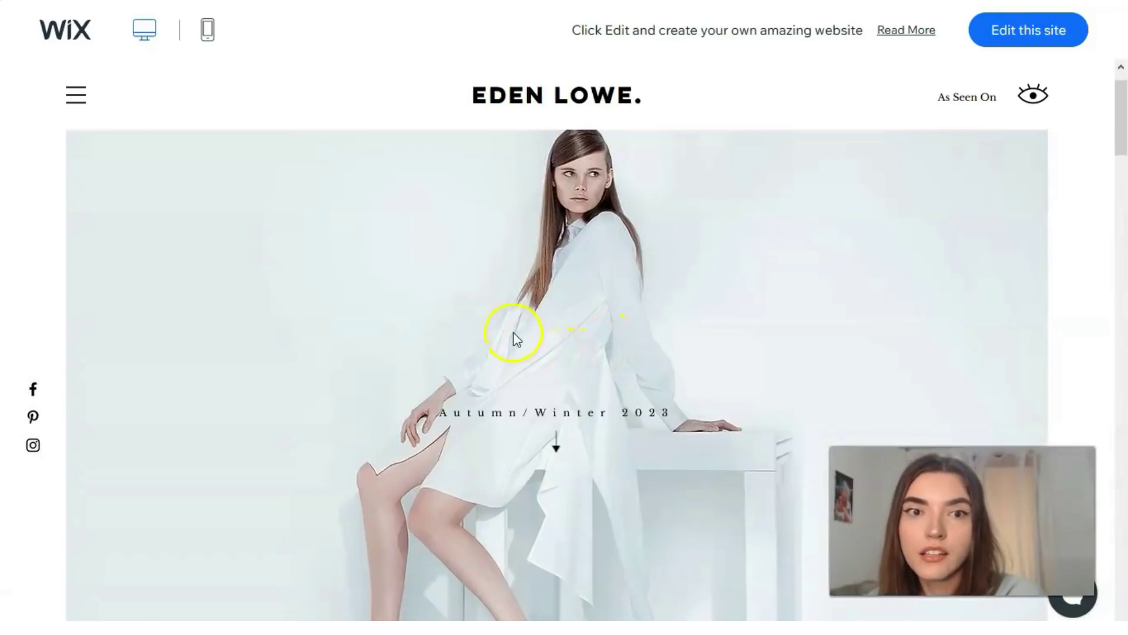
scroll(497, 333, "up", 1)
Back in the gallery, preview the Graphic Illustrator template and open its full demo.
key("alt+Left")
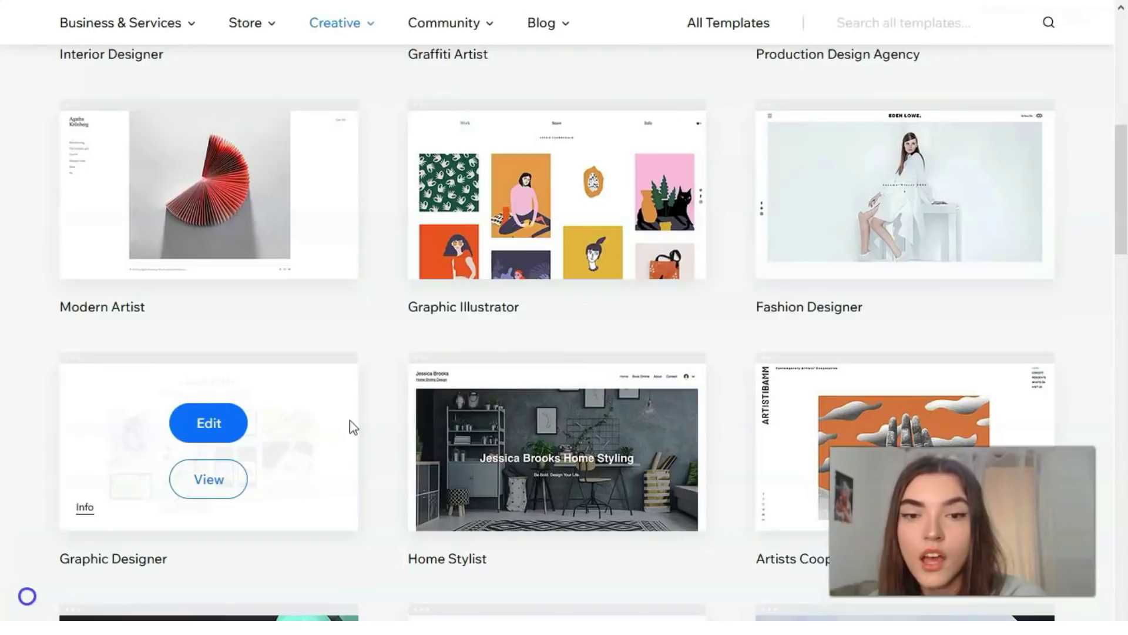
mouse_move(432, 389)
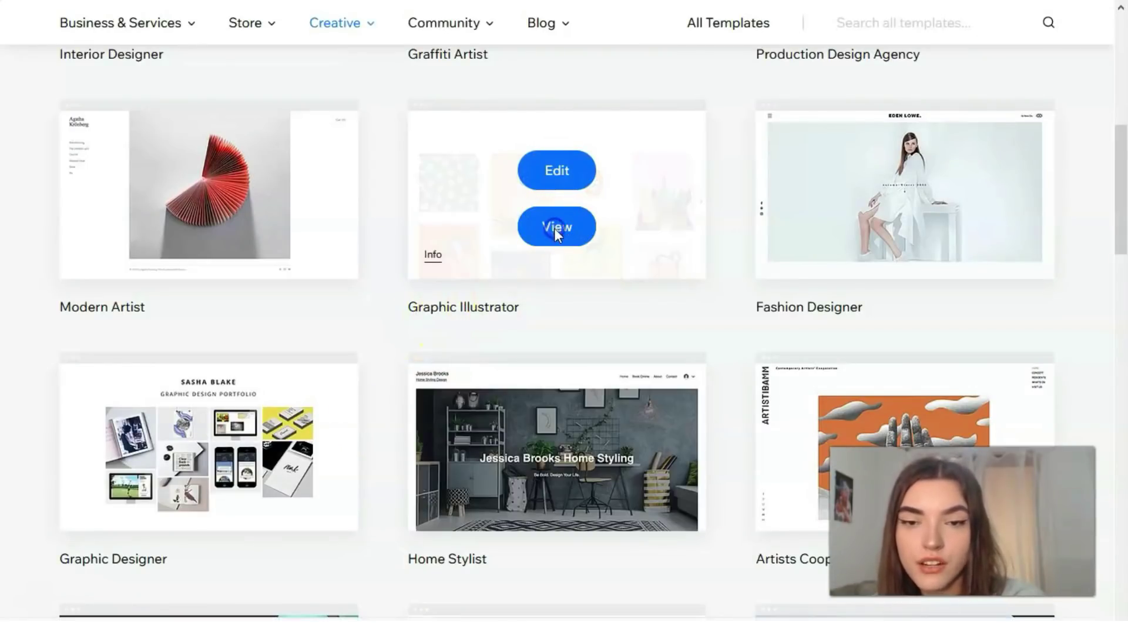
left_click(554, 228)
left_click(347, 479)
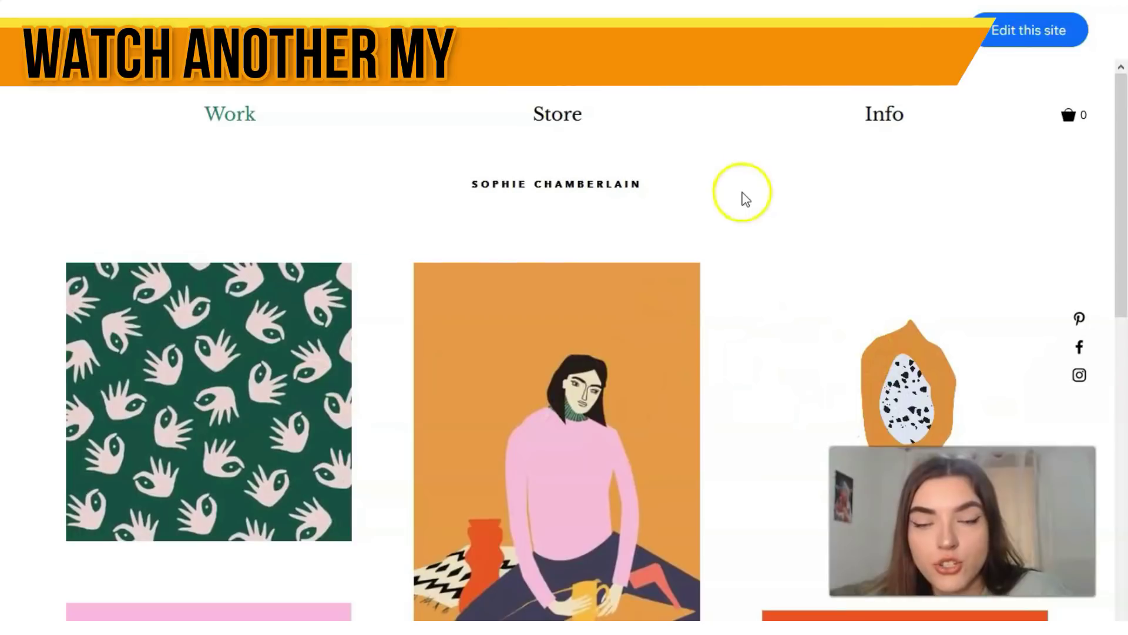
Scroll through the Graphic Illustrator demo before editing it in the Editor.
scroll(745, 203, "down", 10)
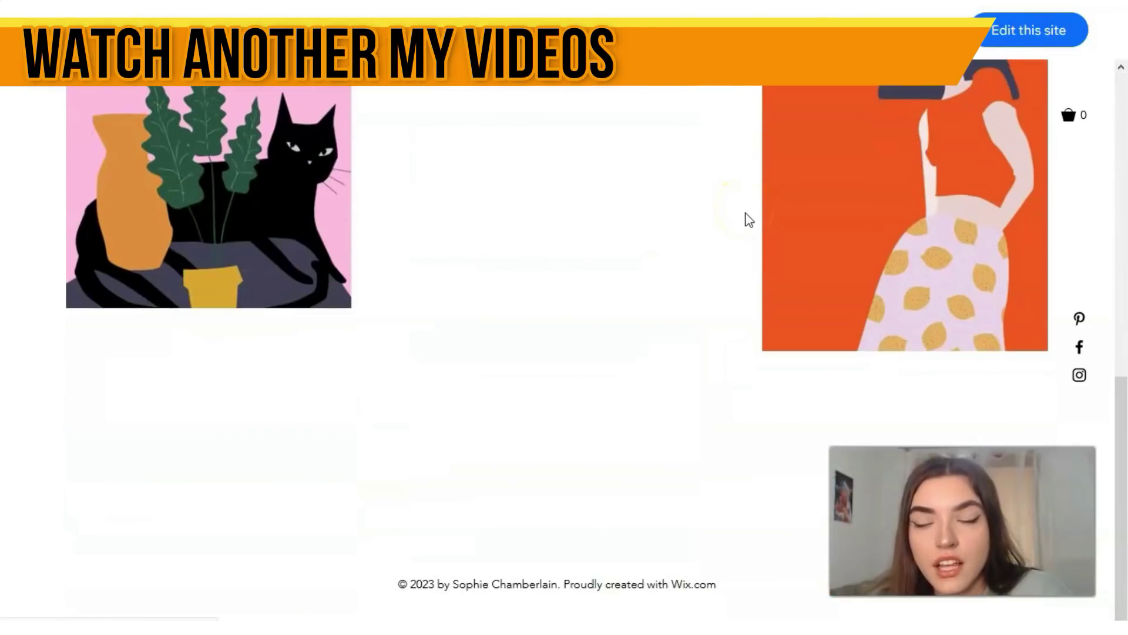
scroll(747, 220, "up", 4)
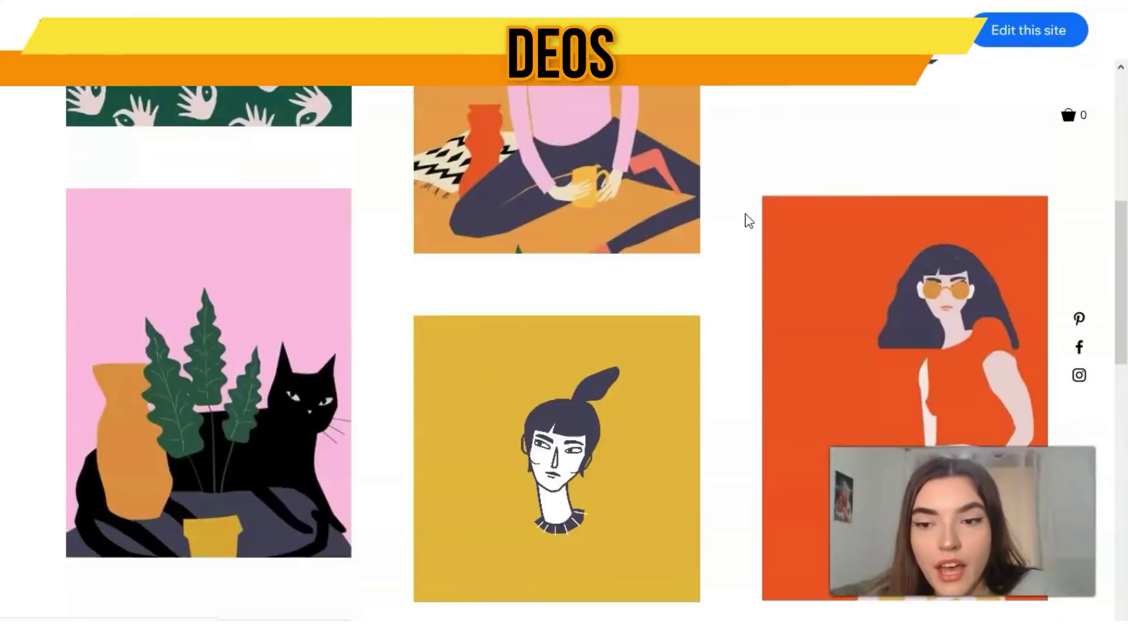
scroll(748, 220, "down", 8)
scroll(747, 221, "down", 6)
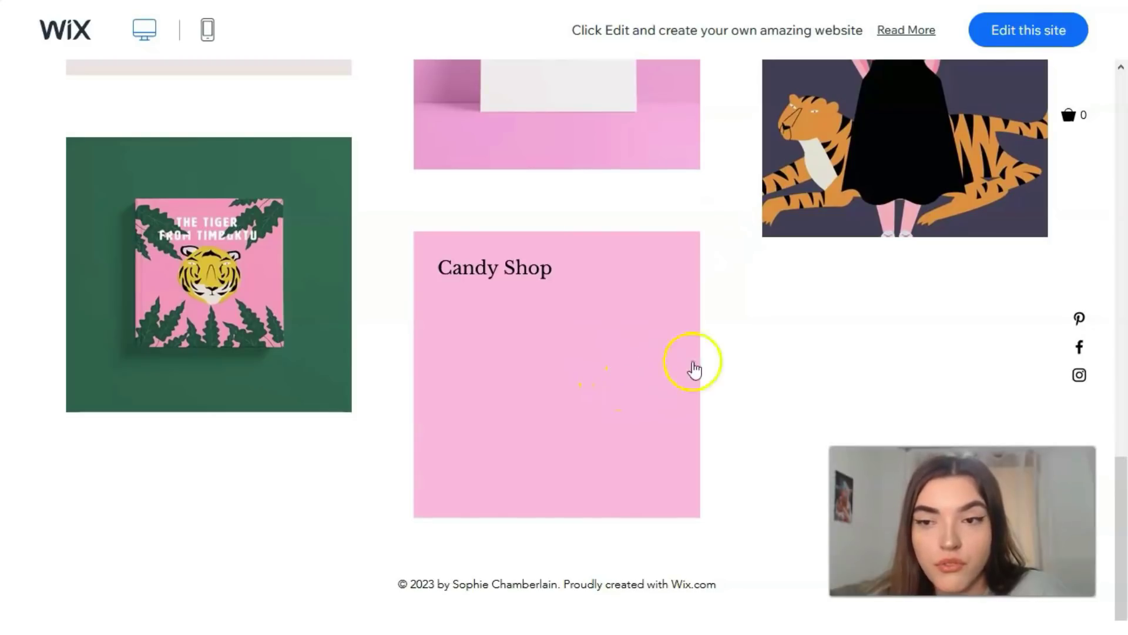
scroll(712, 367, "up", 20)
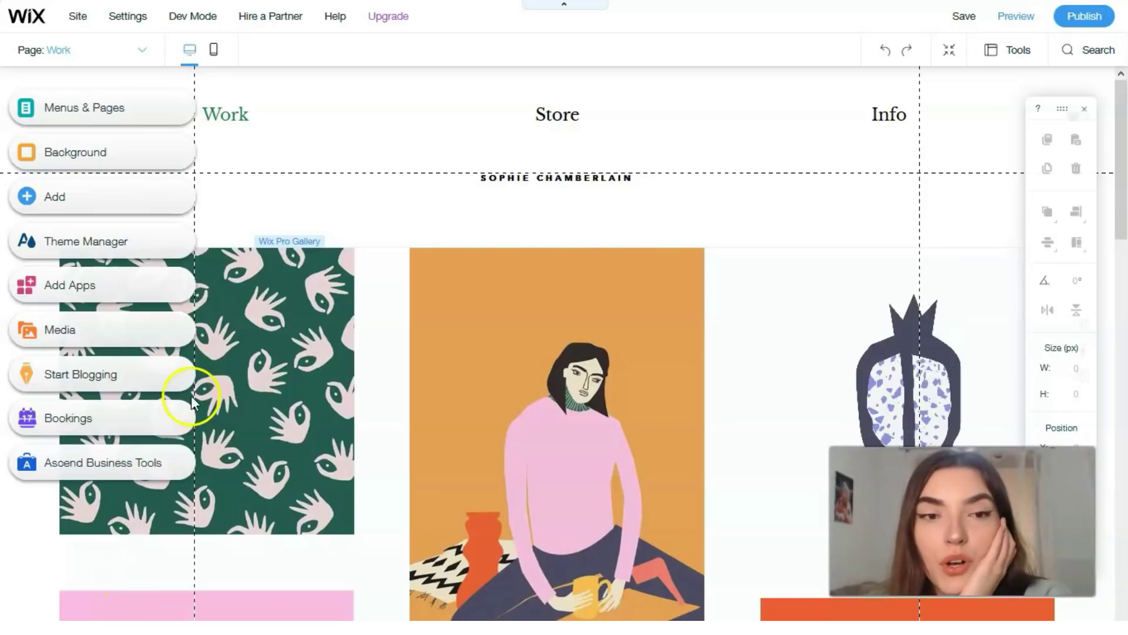
Select the header's horizontal Work, Store and Info navigation menu.
left_click(557, 113)
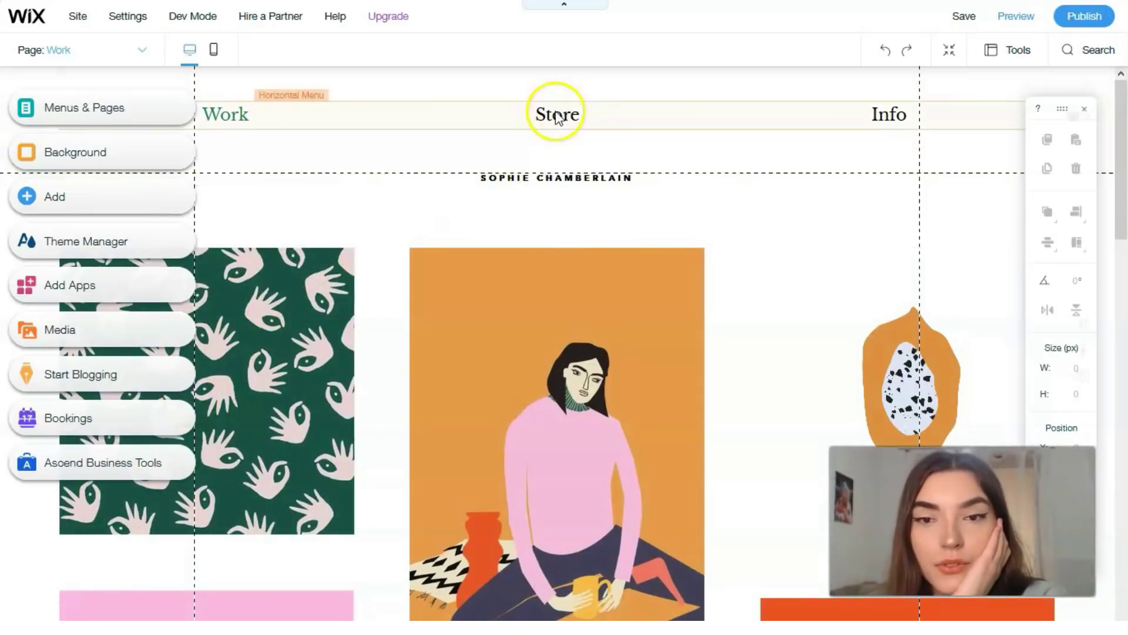
left_click(285, 104)
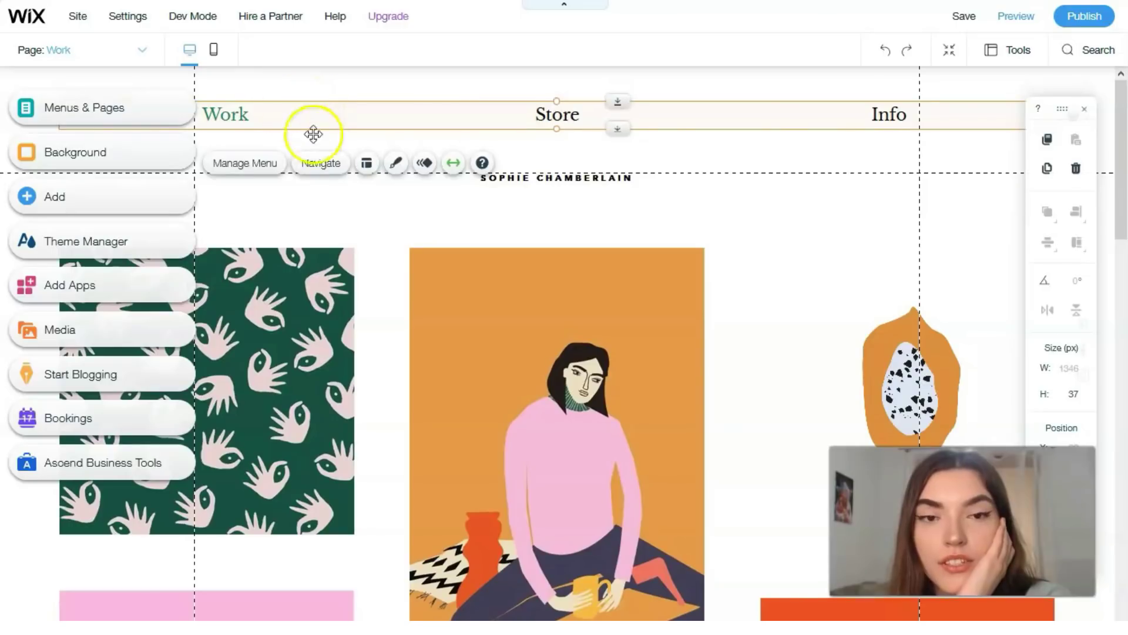
In Site Menu, rename the Work page to 'Portfolio' and close the panel.
left_click(229, 164)
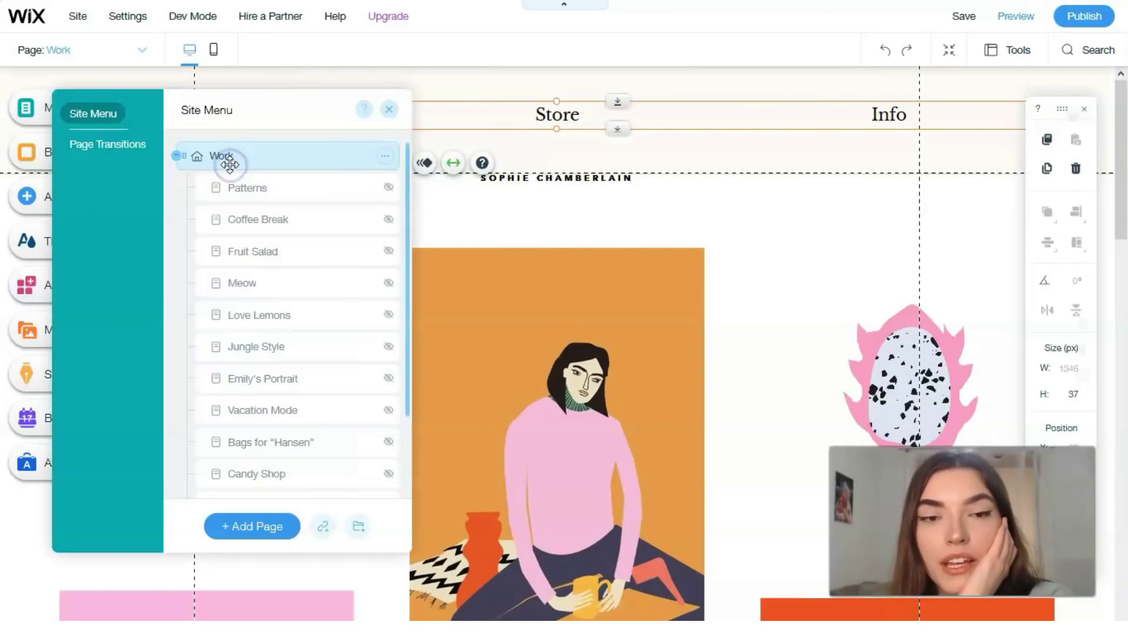
scroll(268, 270, "down", 2)
scroll(272, 282, "up", 2)
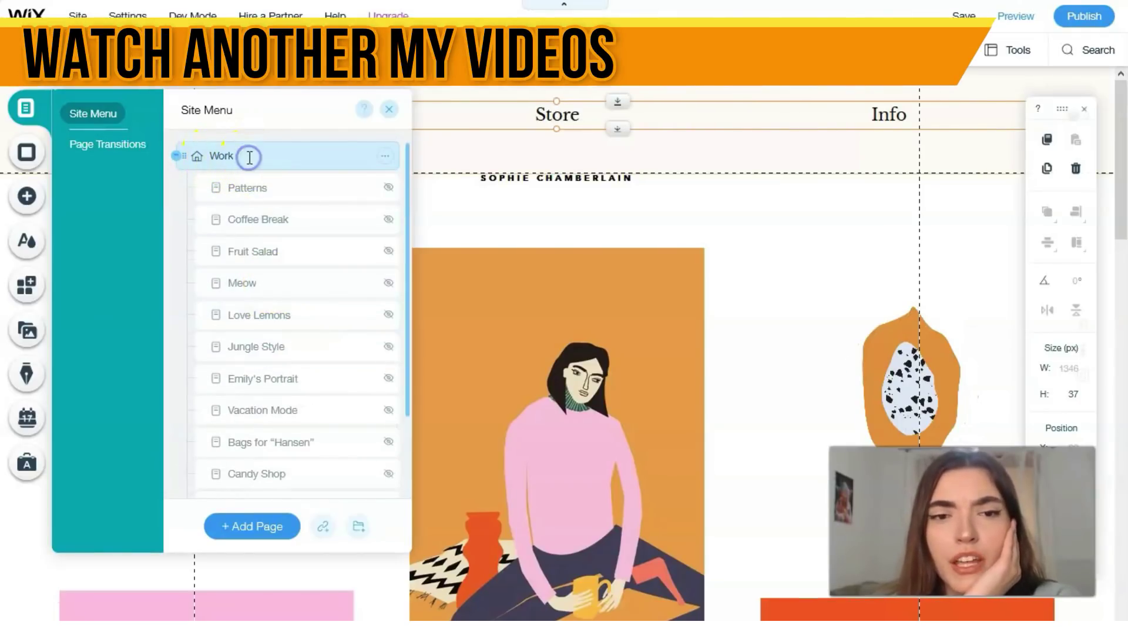
double_click(248, 156)
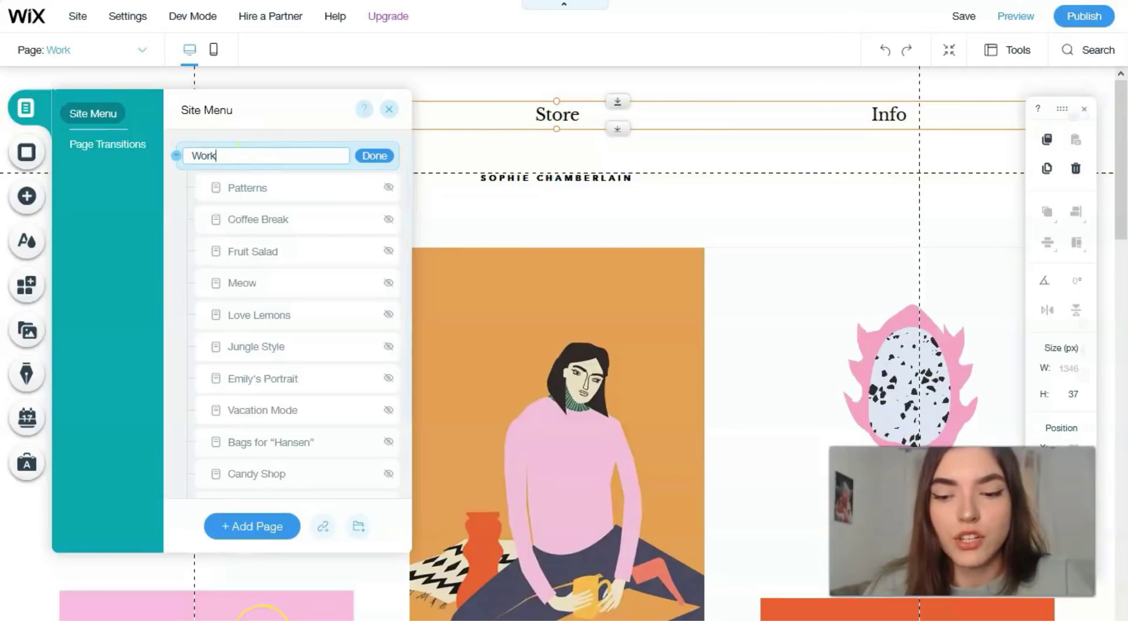
type("P")
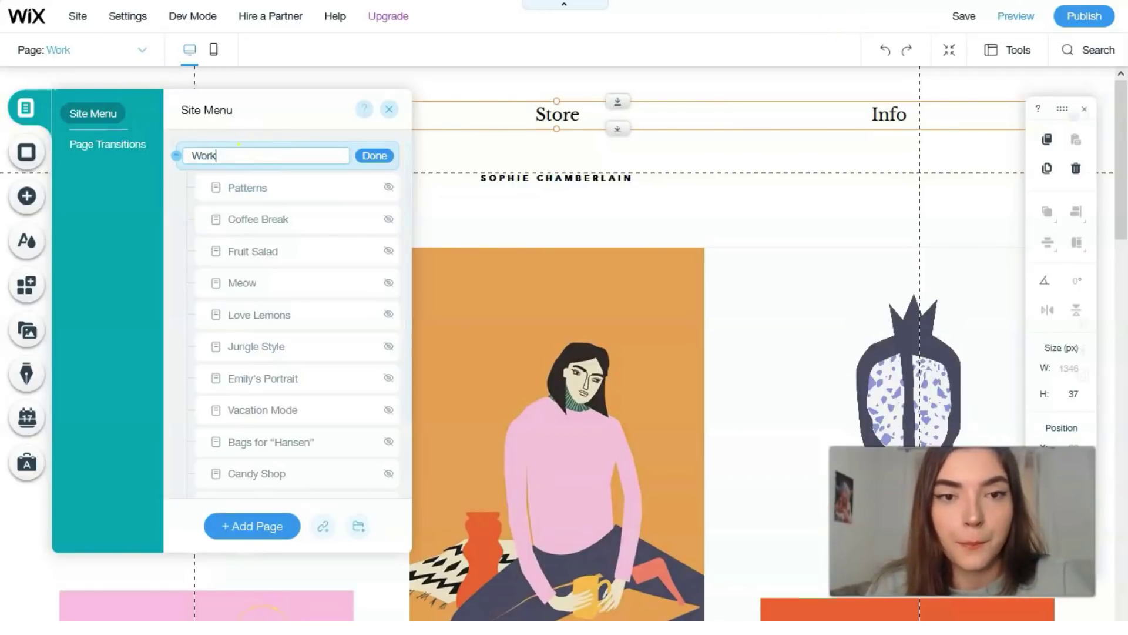
key("BackSpace")
key("BackSpace")
key("BackSpace")
key("BackSpace")
type("Po")
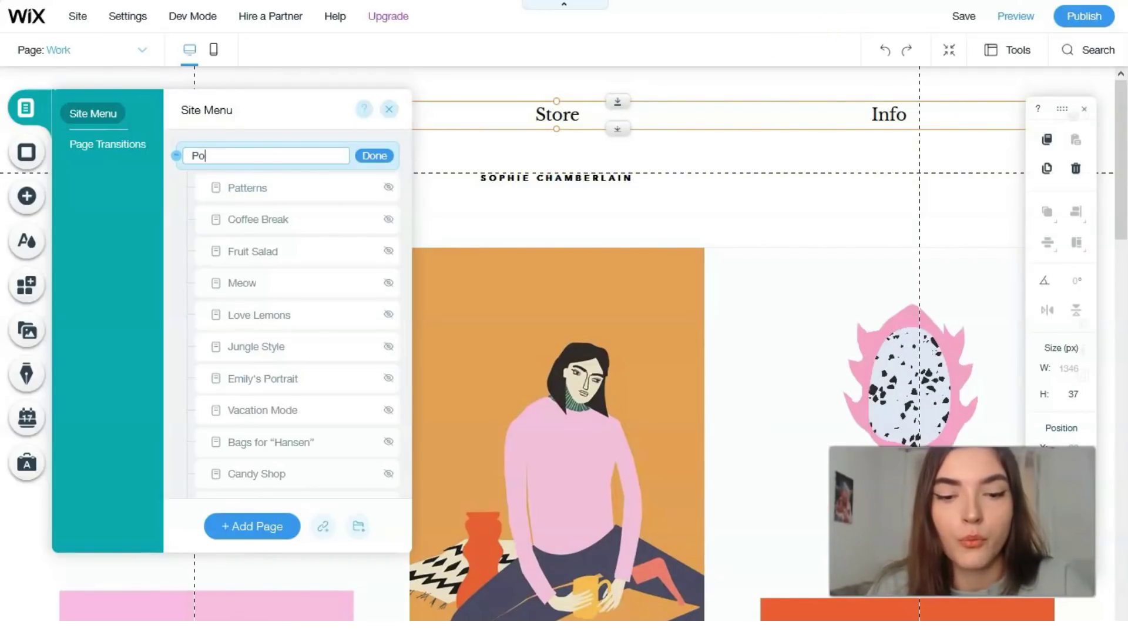
type("rtfolio")
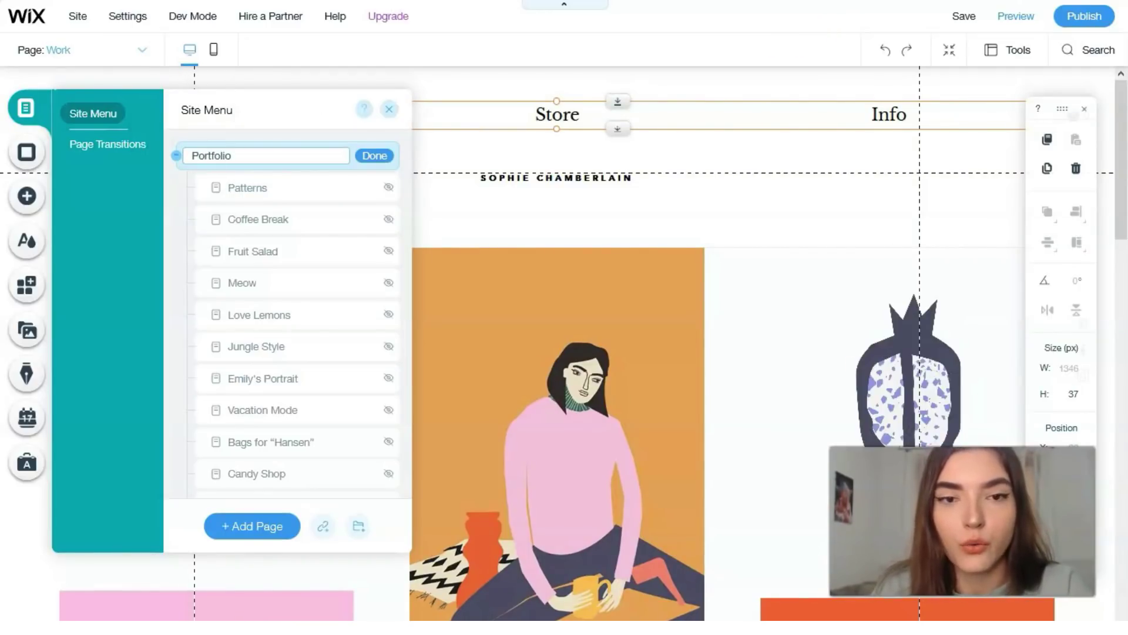
left_click(385, 168)
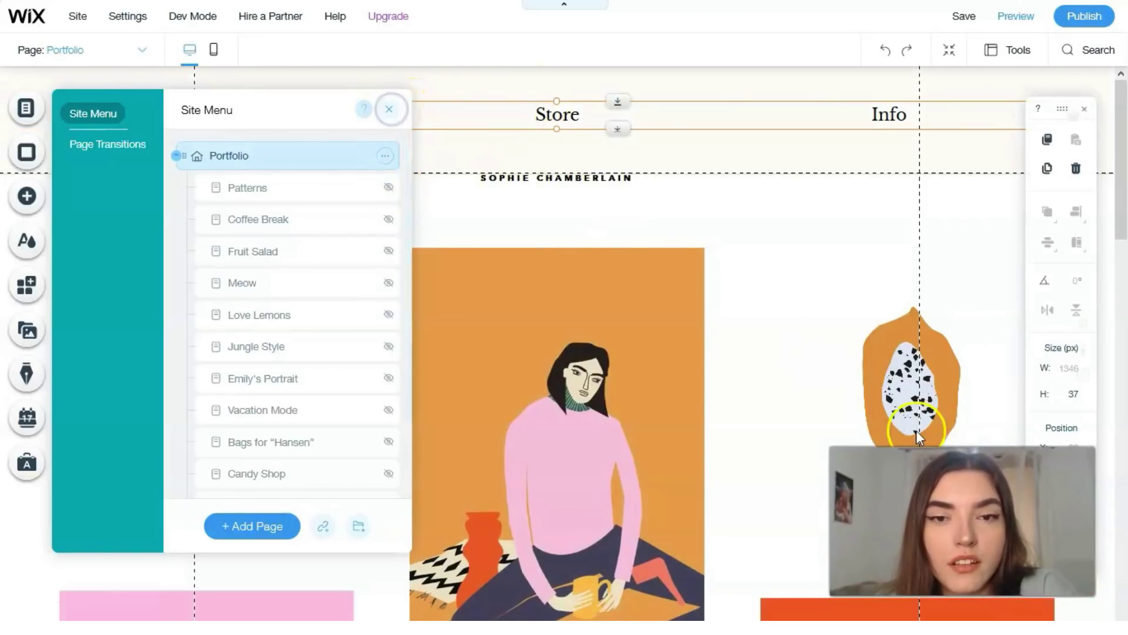
left_click(390, 109)
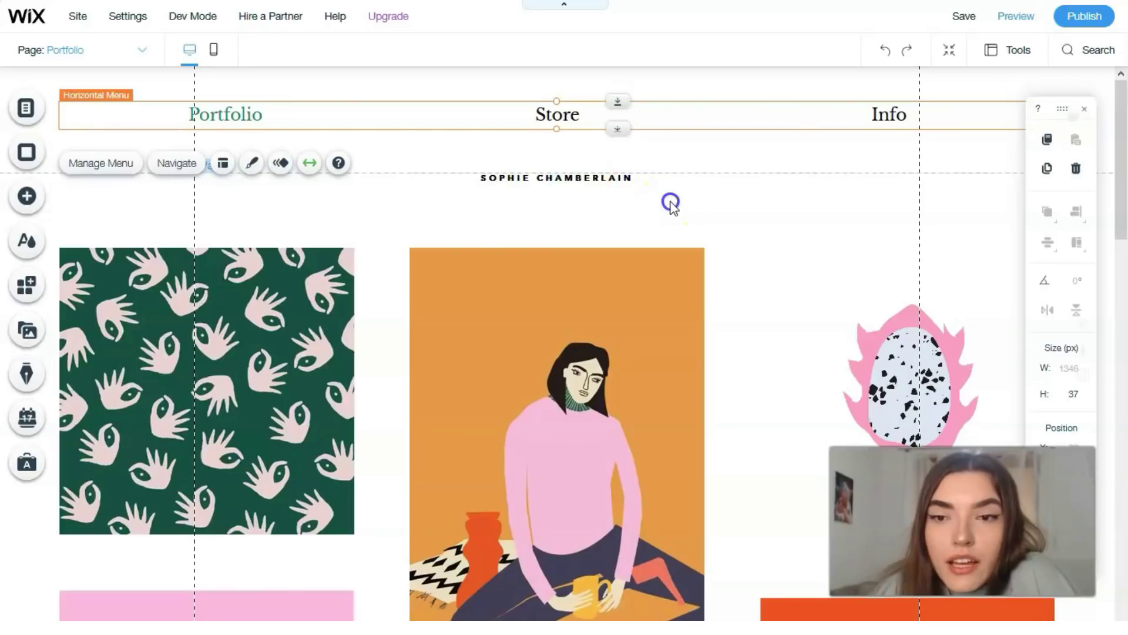
Open the page's background settings and try the Bar Chart image as background.
left_click(708, 167)
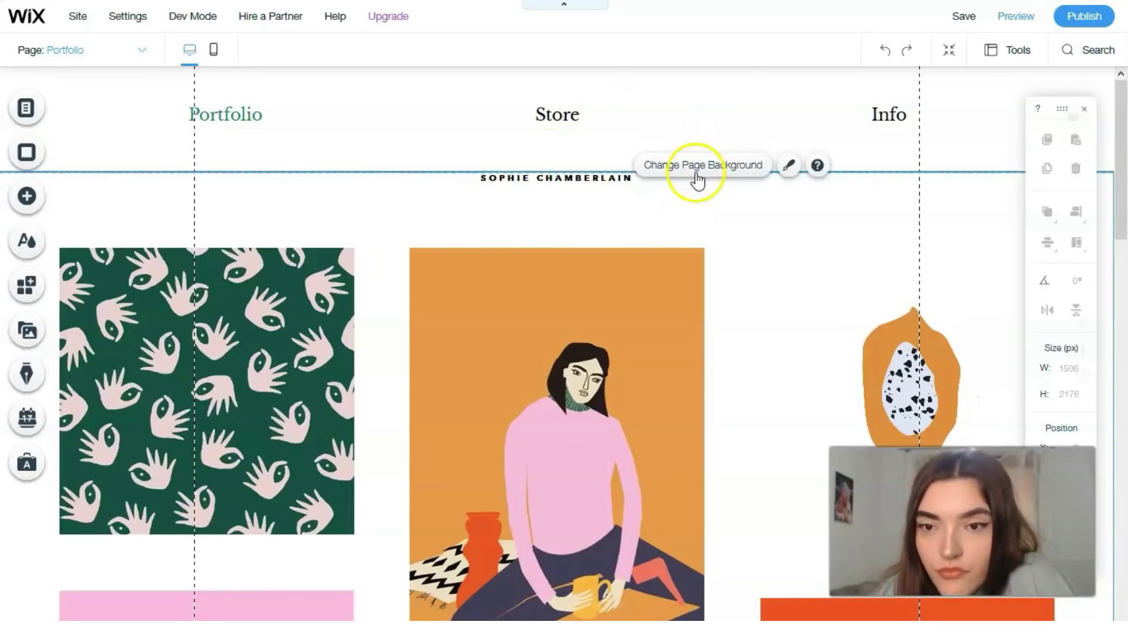
left_click(691, 167)
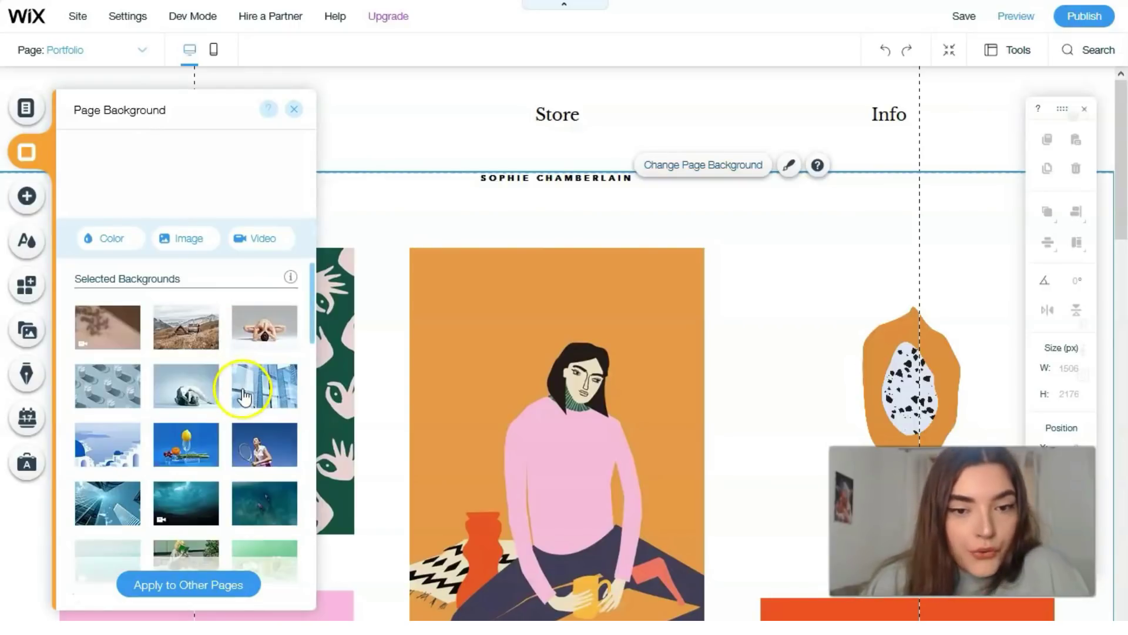
scroll(244, 387, "down", 5)
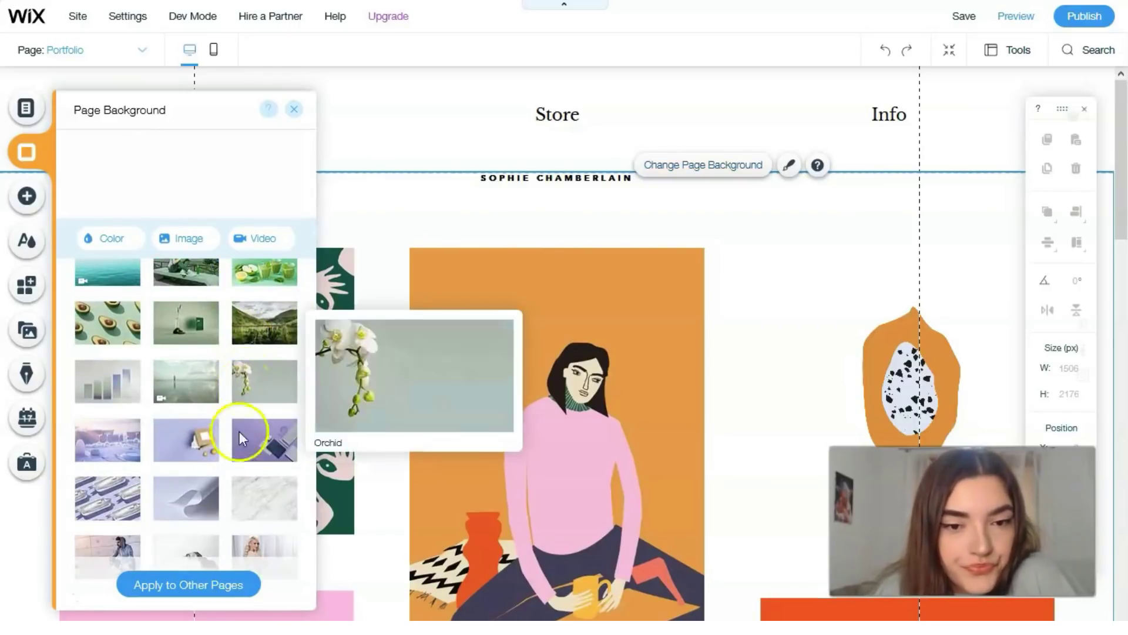
mouse_move(272, 396)
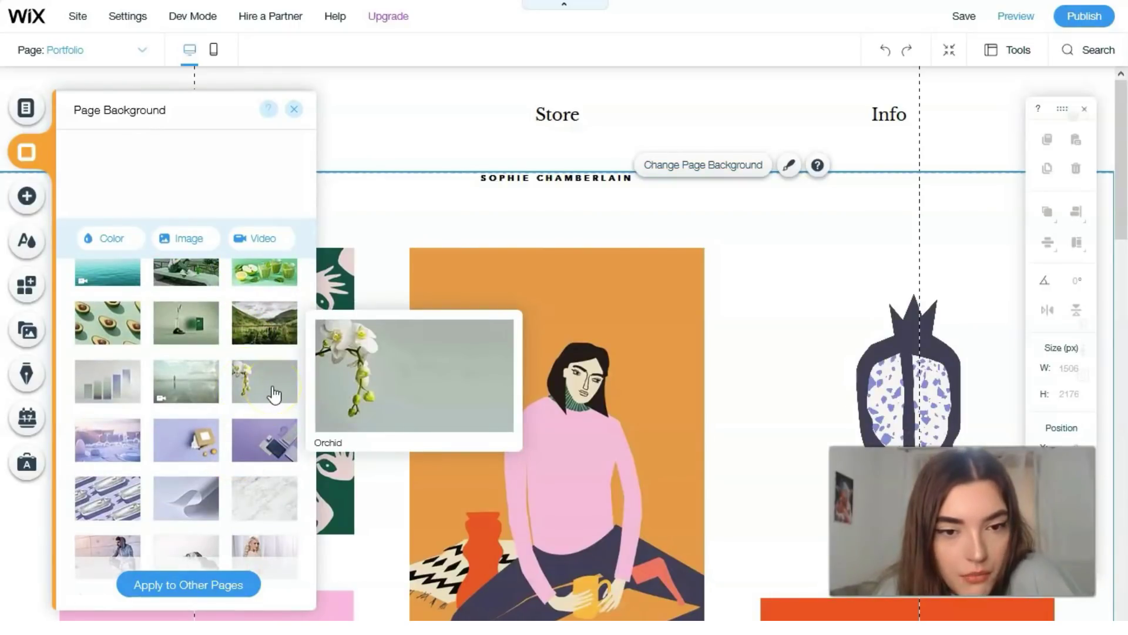
left_click(94, 397)
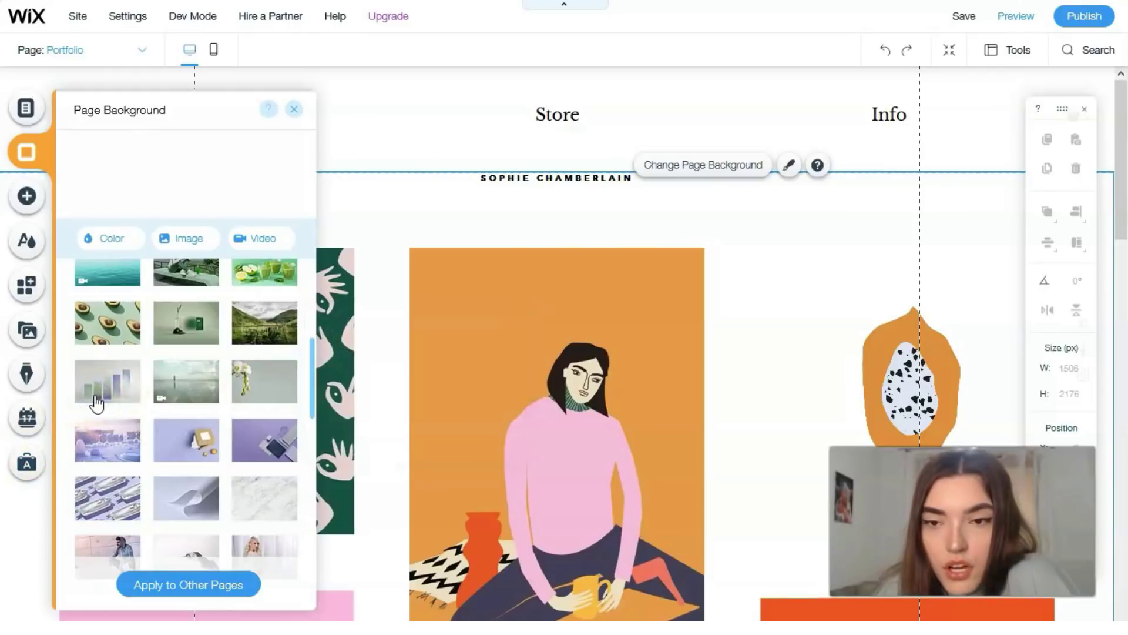
mouse_move(96, 403)
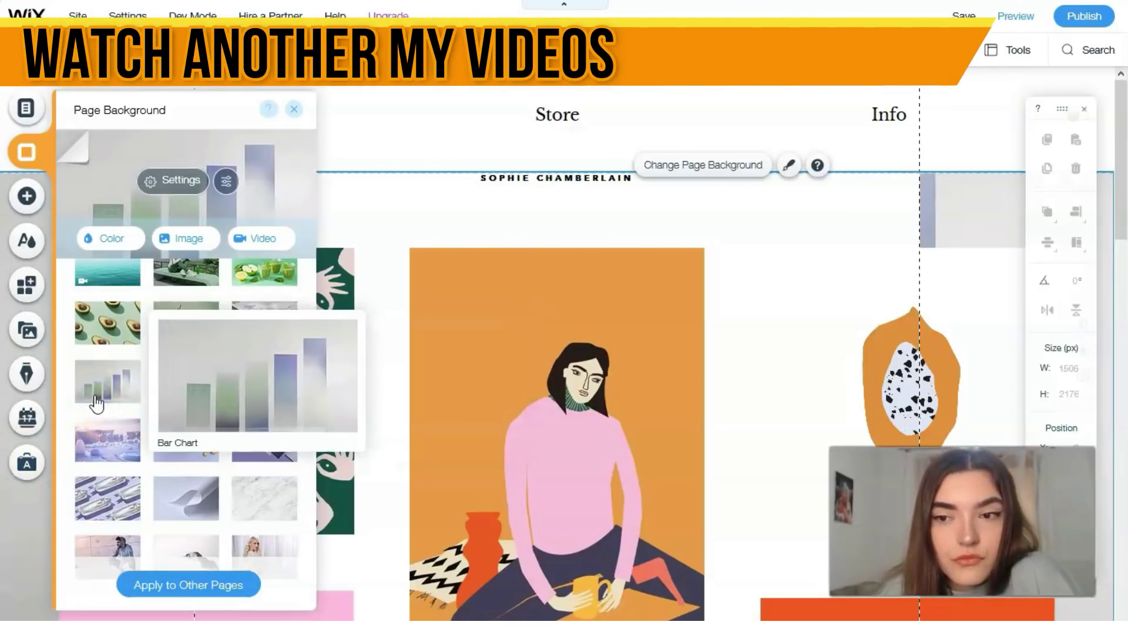
scroll(761, 262, "down", 5)
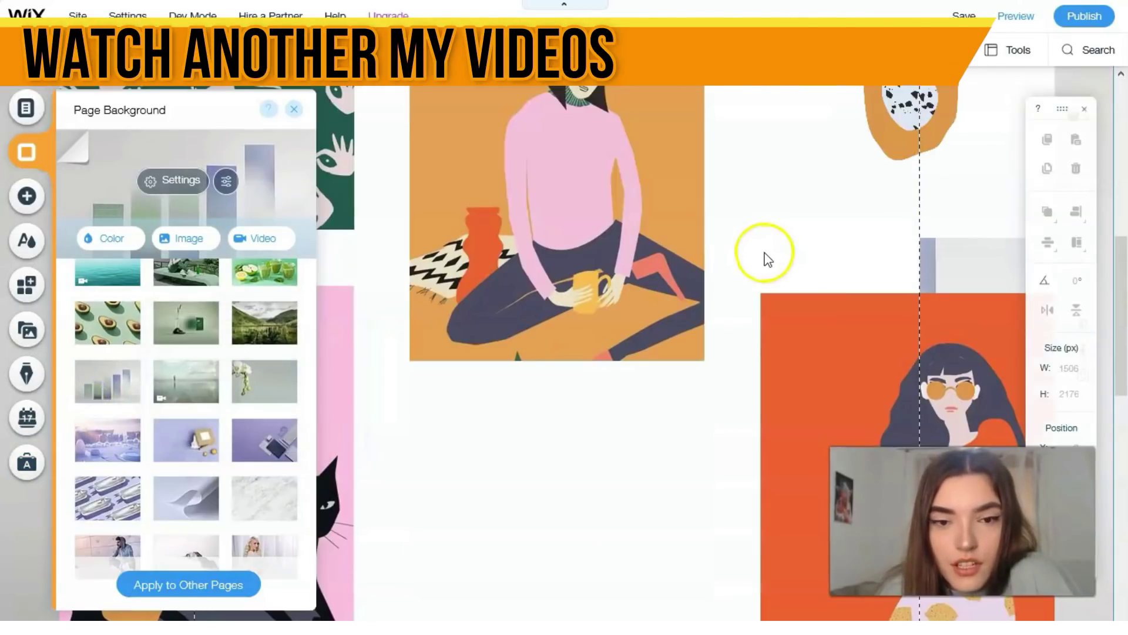
scroll(752, 270, "down", 4)
scroll(693, 273, "up", 9)
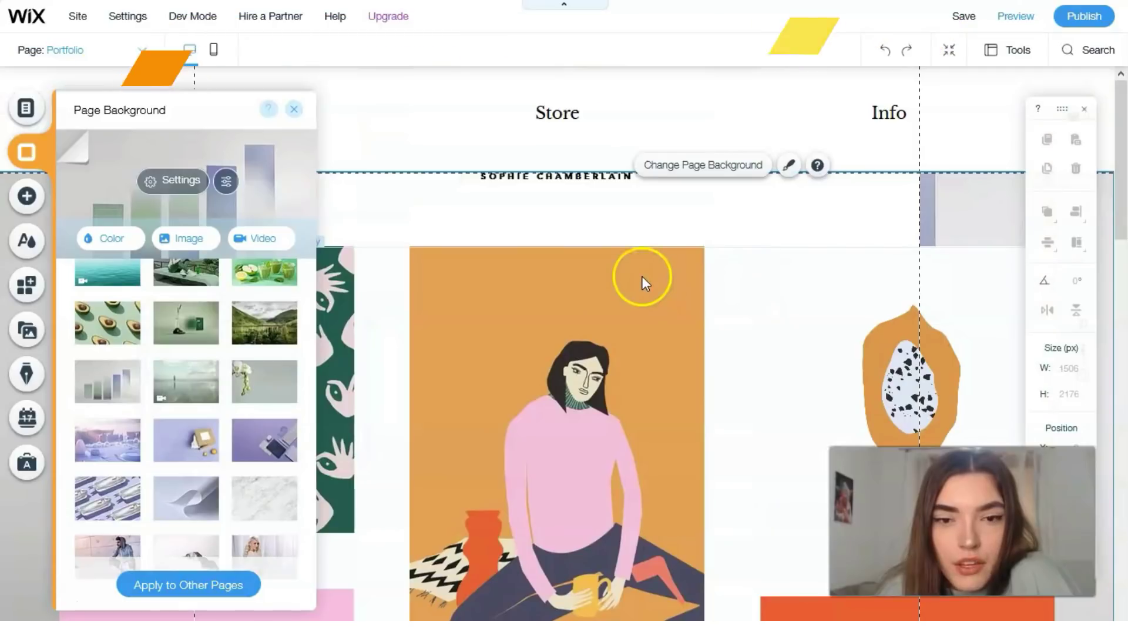
Switch the page background to the peach site colour and close the panels.
left_click(130, 238)
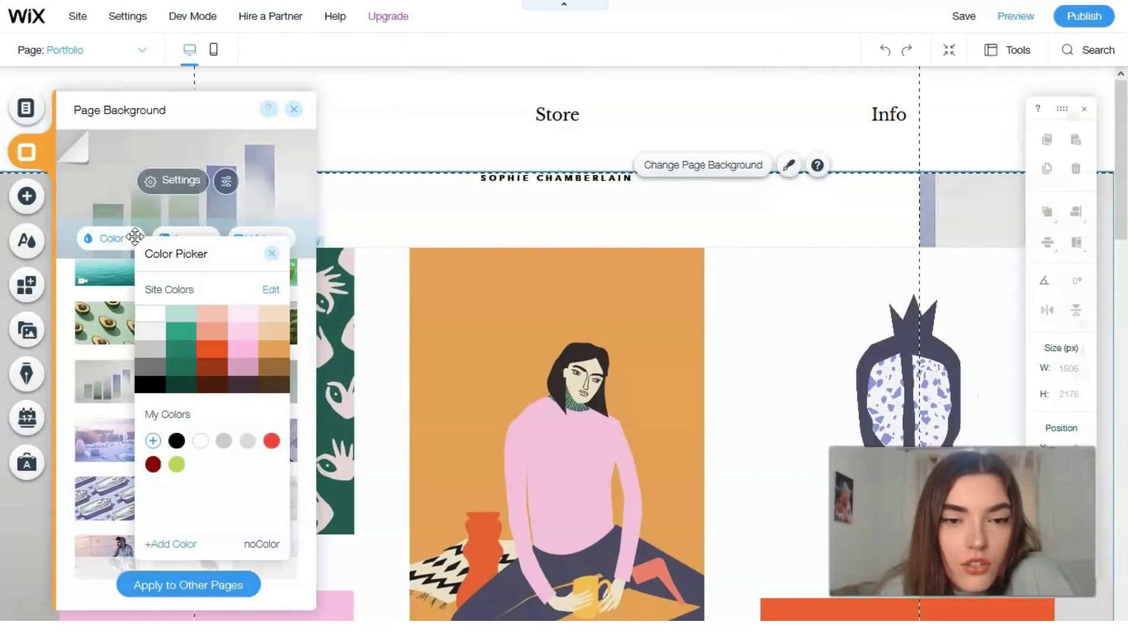
left_click(209, 319)
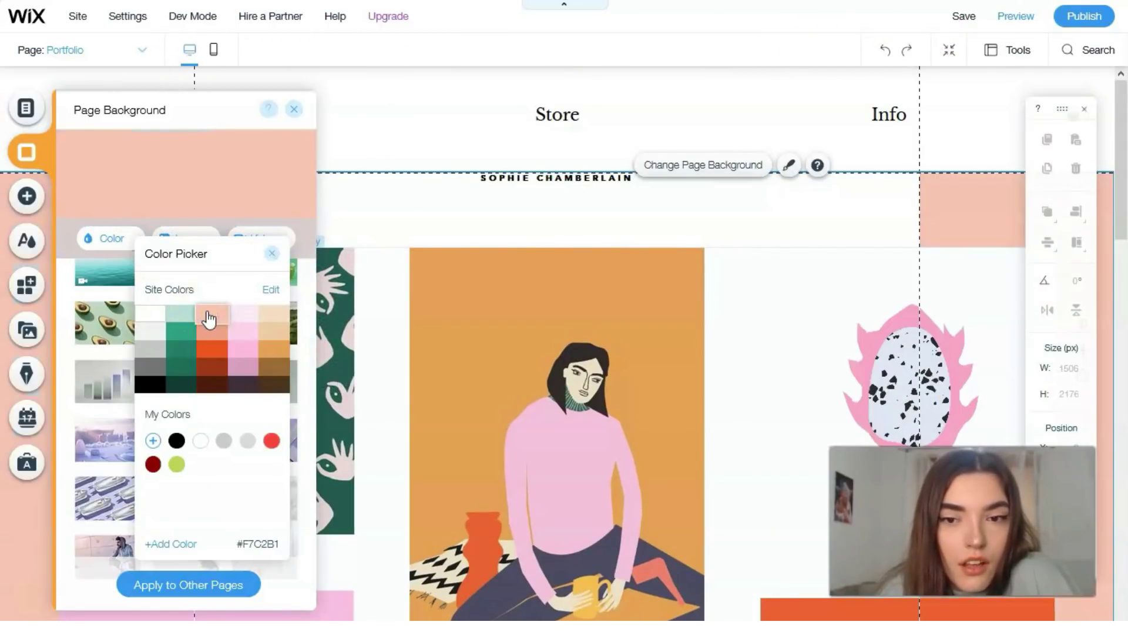
left_click(296, 116)
left_click(296, 113)
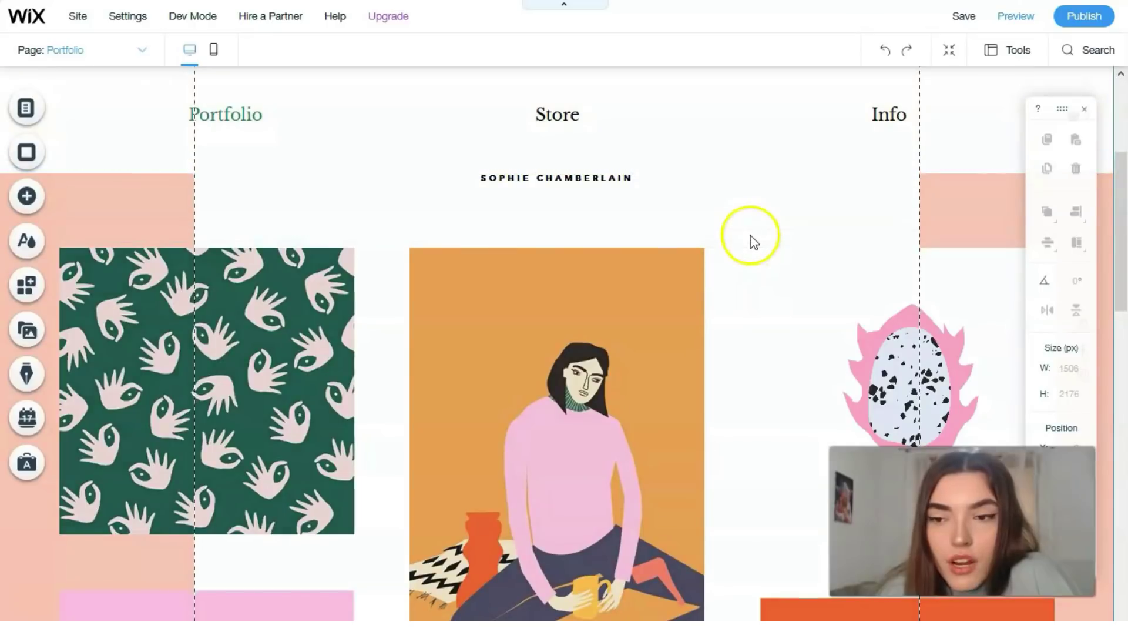
scroll(747, 246, "down", 5)
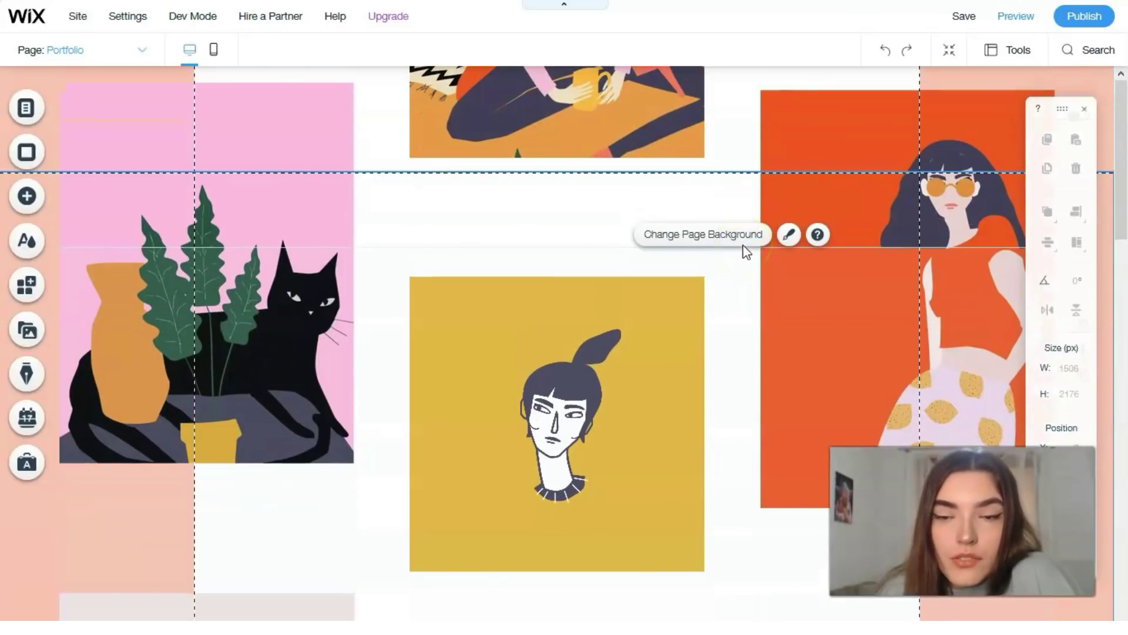
scroll(740, 253, "up", 4)
scroll(631, 316, "up", 3)
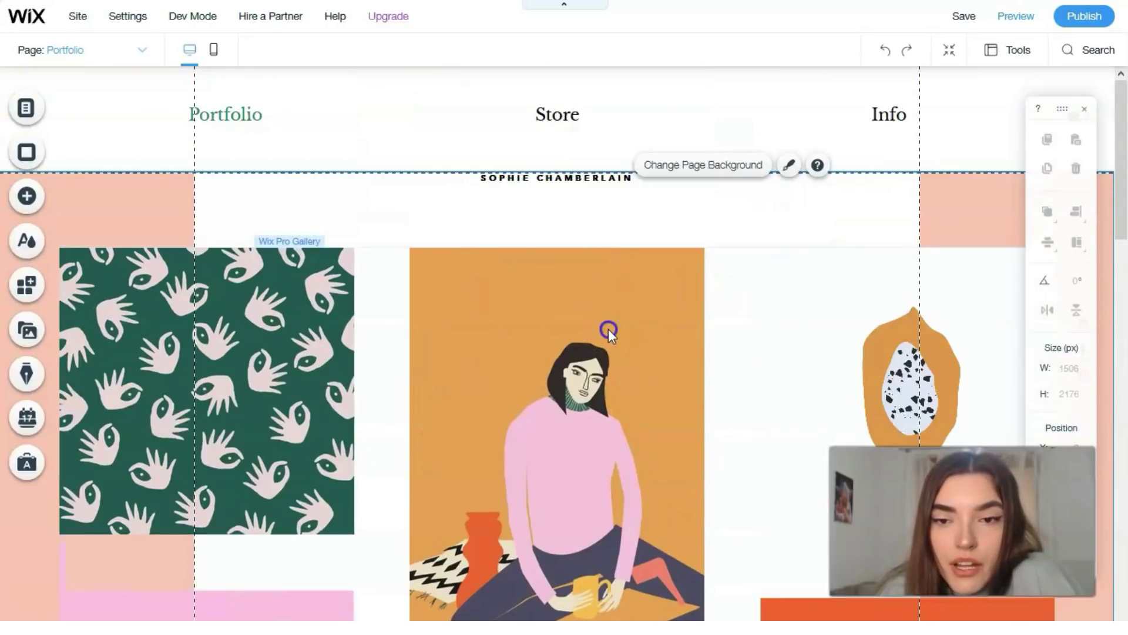
Open the Pro Gallery's media organiser and choose to add an Image.
left_click(626, 317)
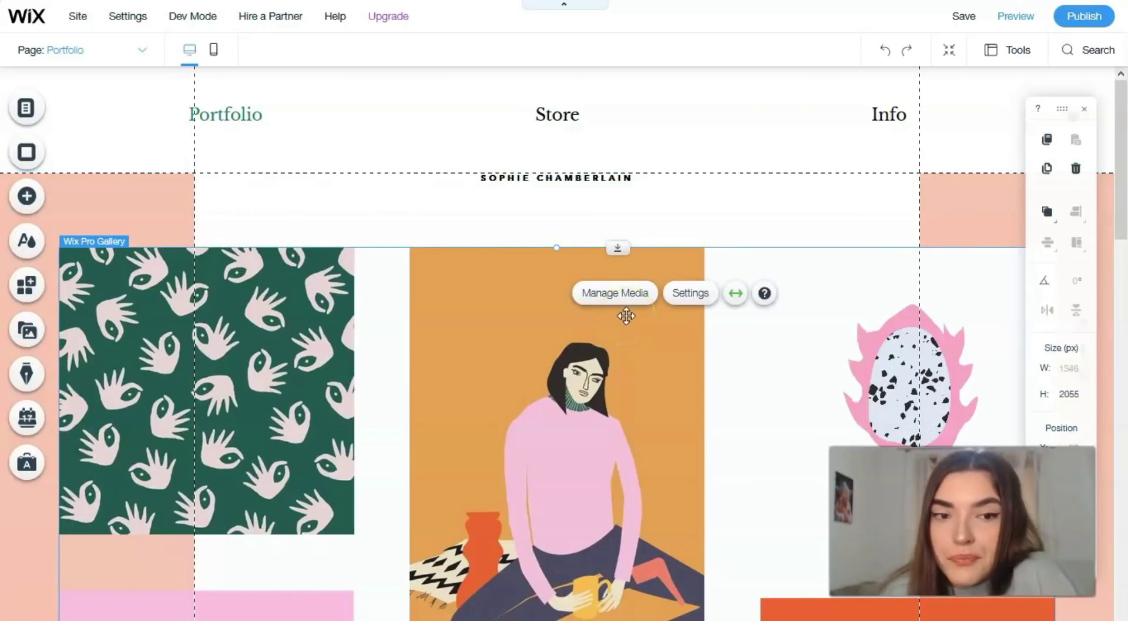
left_click(626, 297)
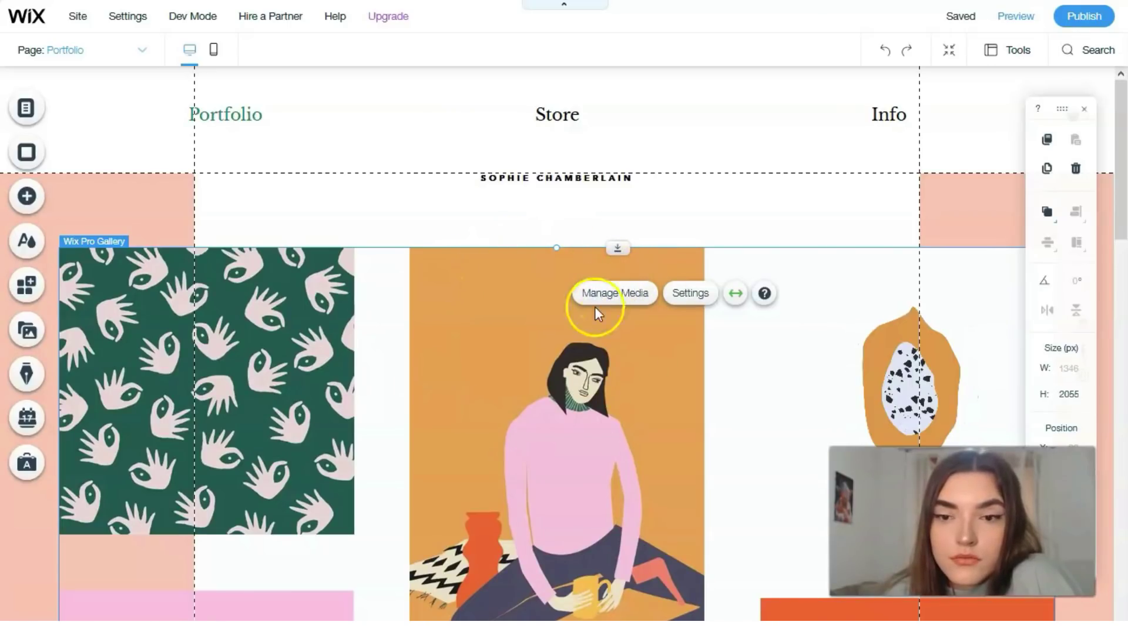
double_click(40, 595)
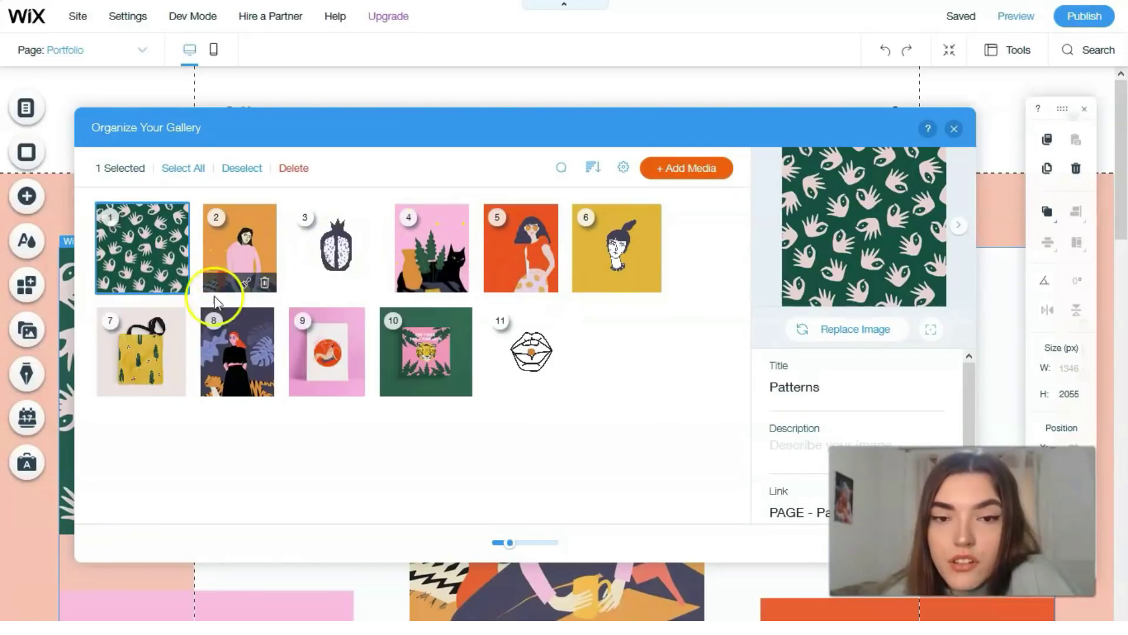
left_click(679, 174)
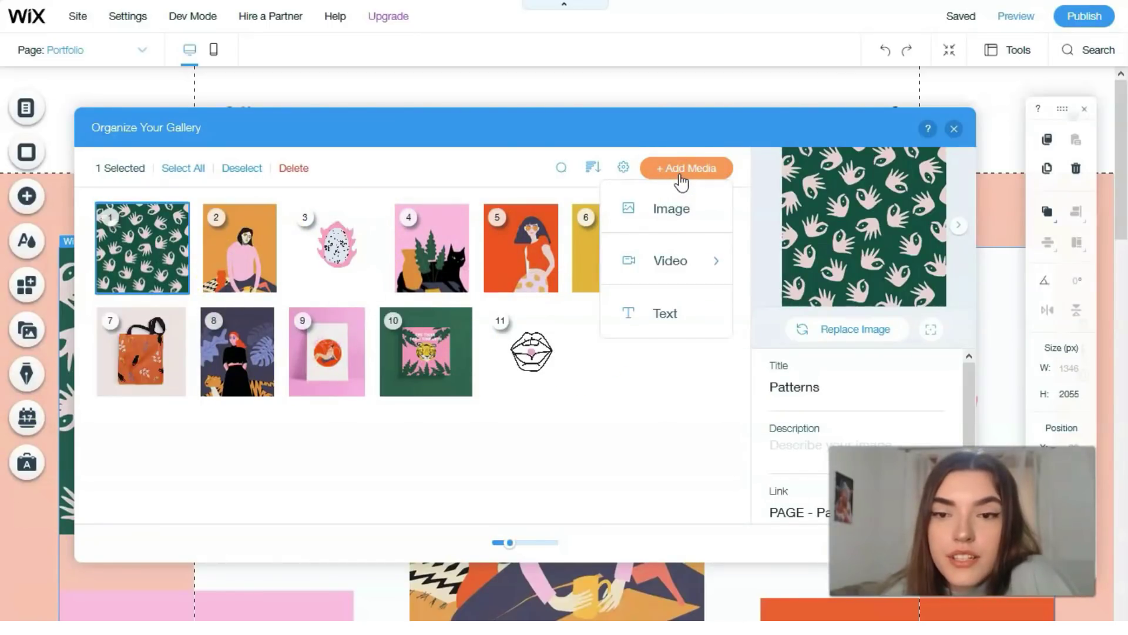
left_click(670, 217)
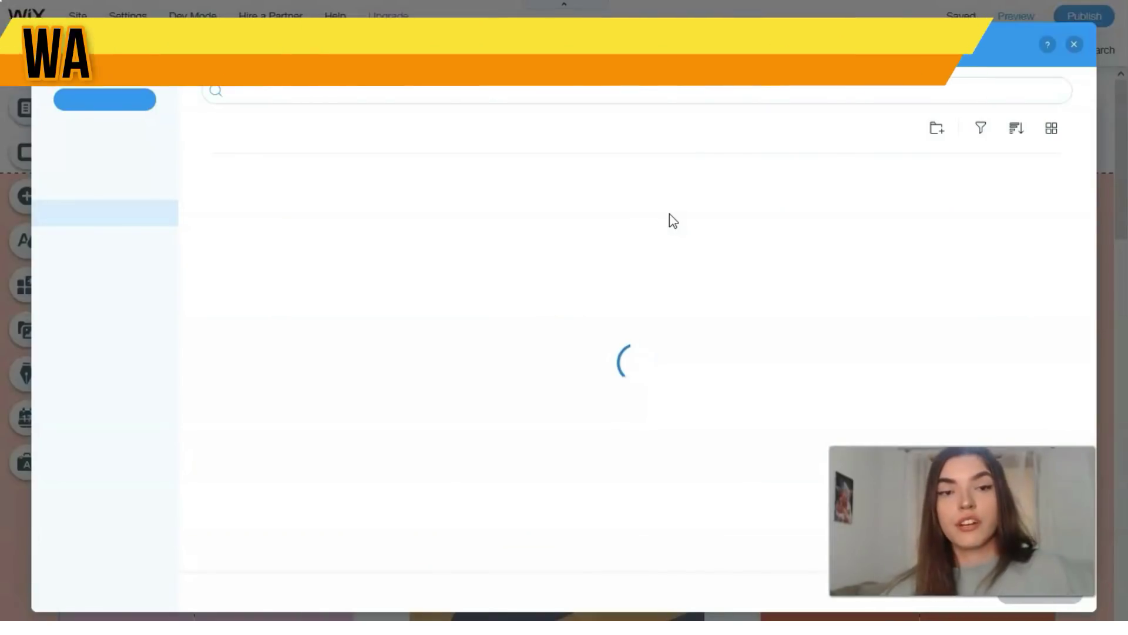
Search the Wix media library for 'graphics' to add a new gallery image.
left_click(610, 231)
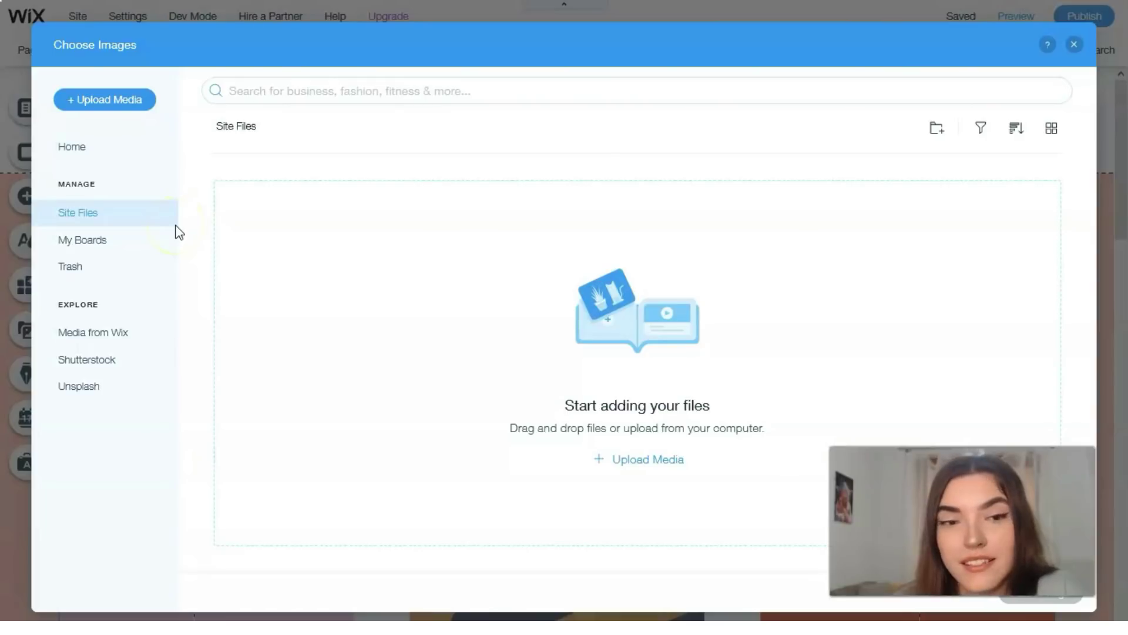
left_click(248, 94)
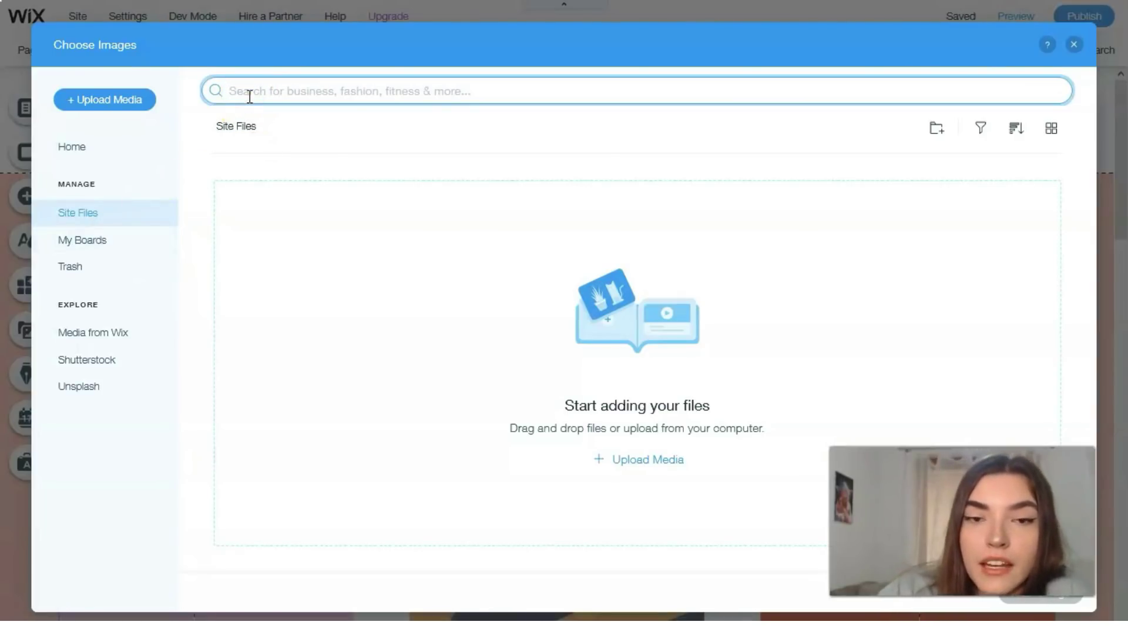
type("gra")
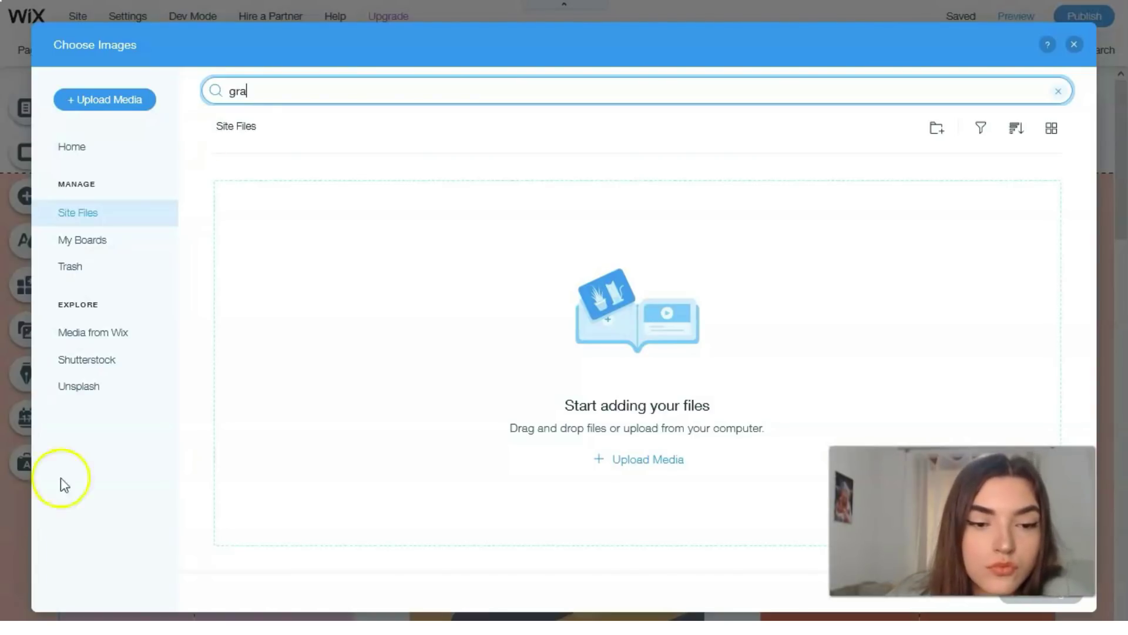
left_click(303, 90)
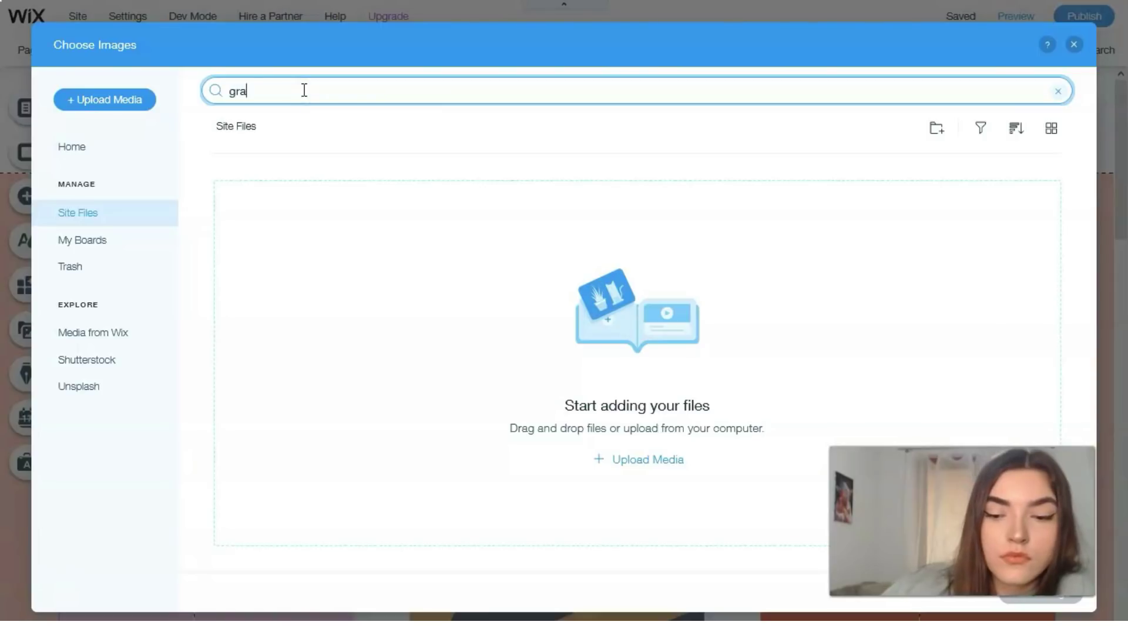
type("phics")
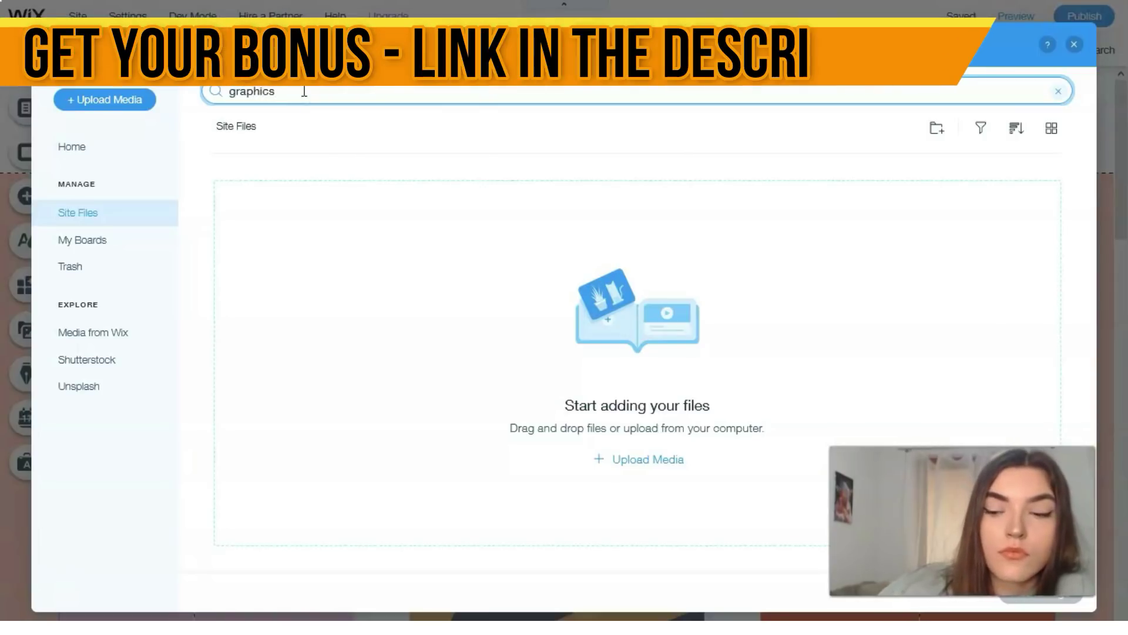
key("Return")
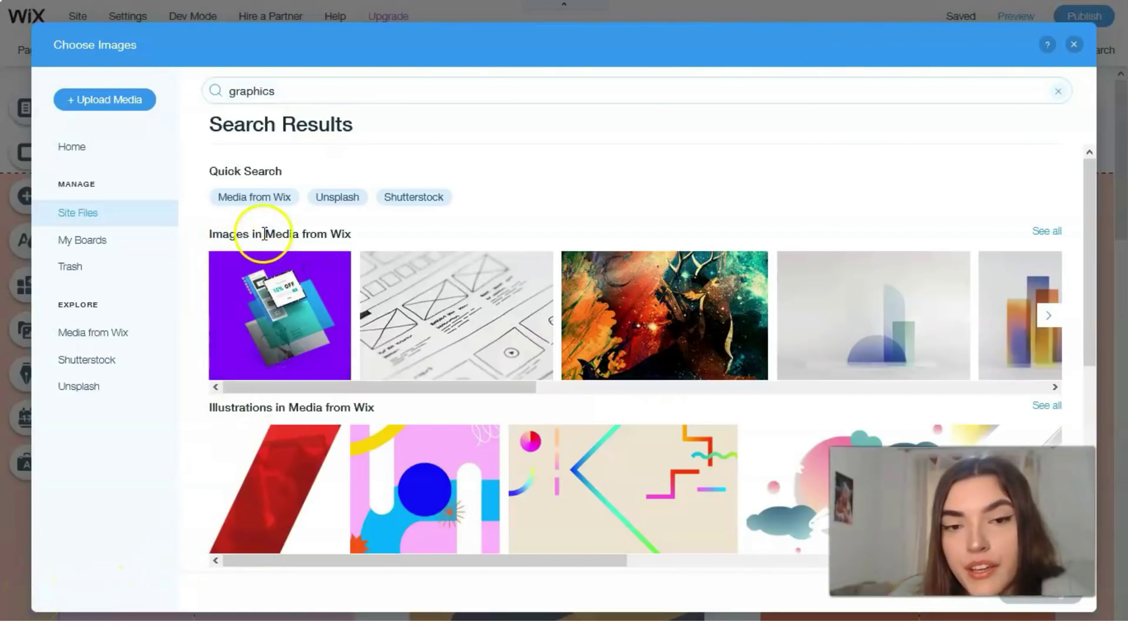
Browse the graphics results and pick the Graphic Shapes illustration under Illustrations.
left_click_drag(391, 395, 612, 383)
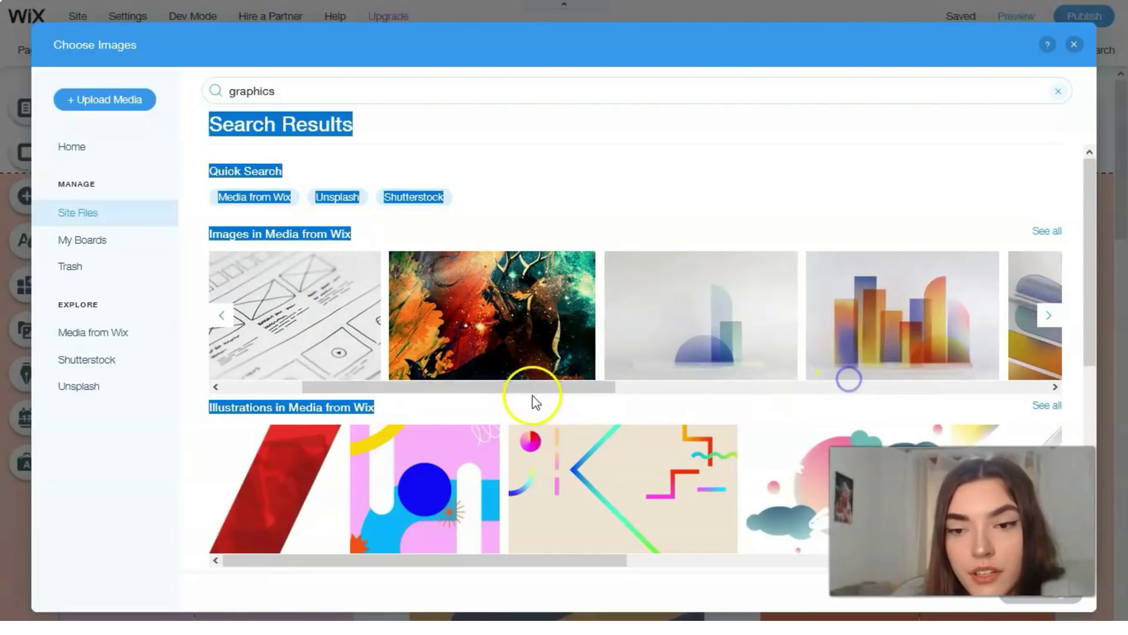
left_click_drag(534, 395, 575, 395)
left_click(902, 387)
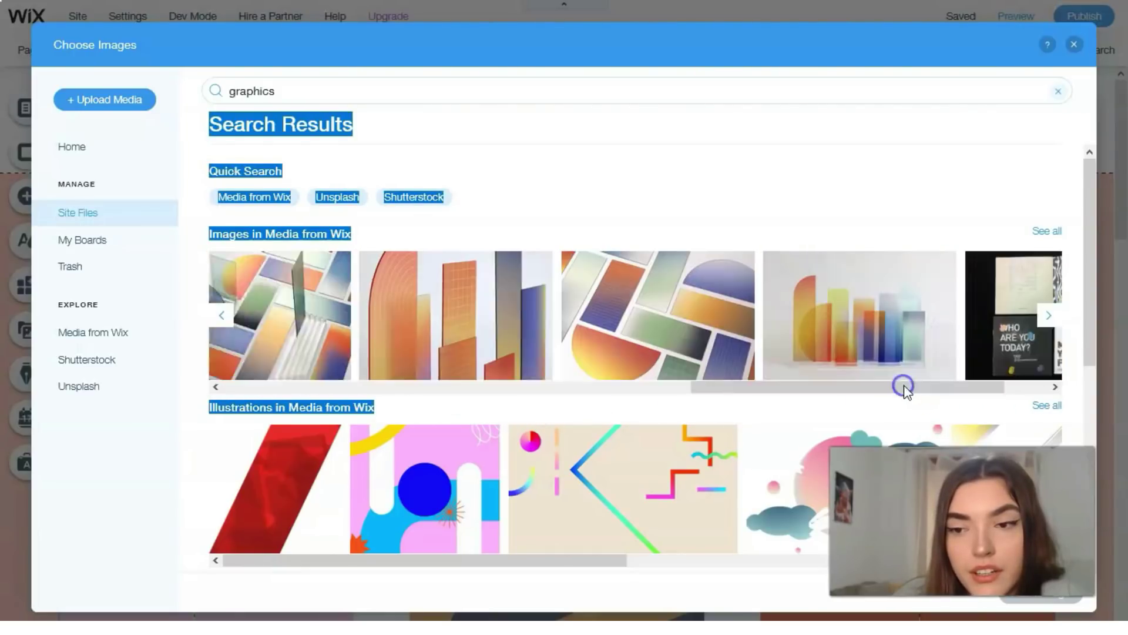
scroll(582, 411, "down", 5)
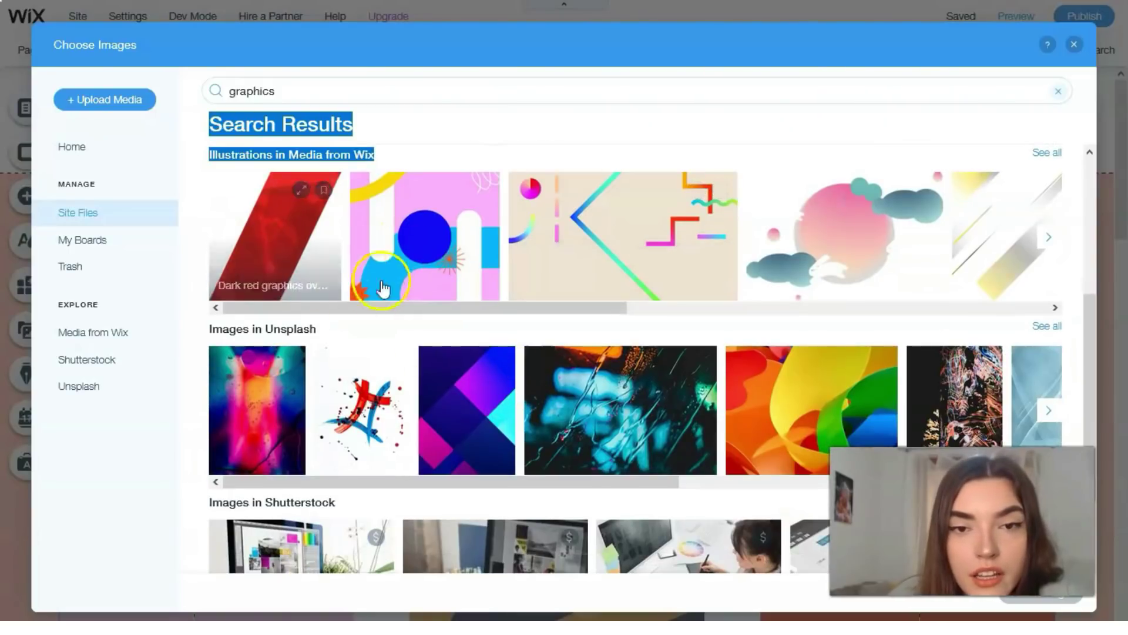
left_click_drag(395, 308, 433, 308)
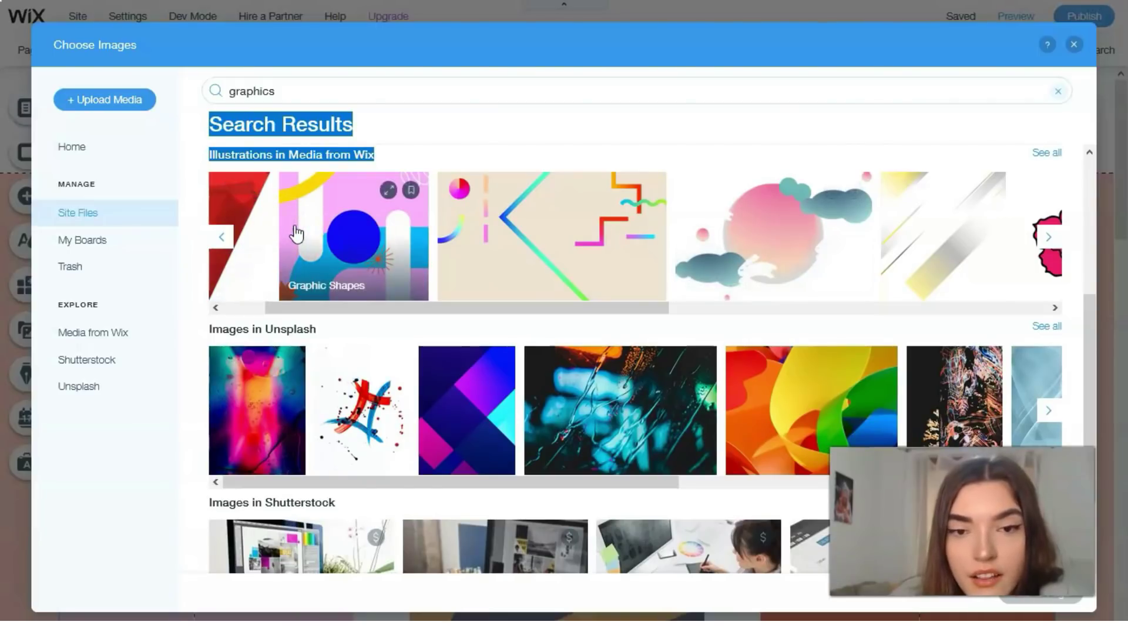
left_click(363, 225)
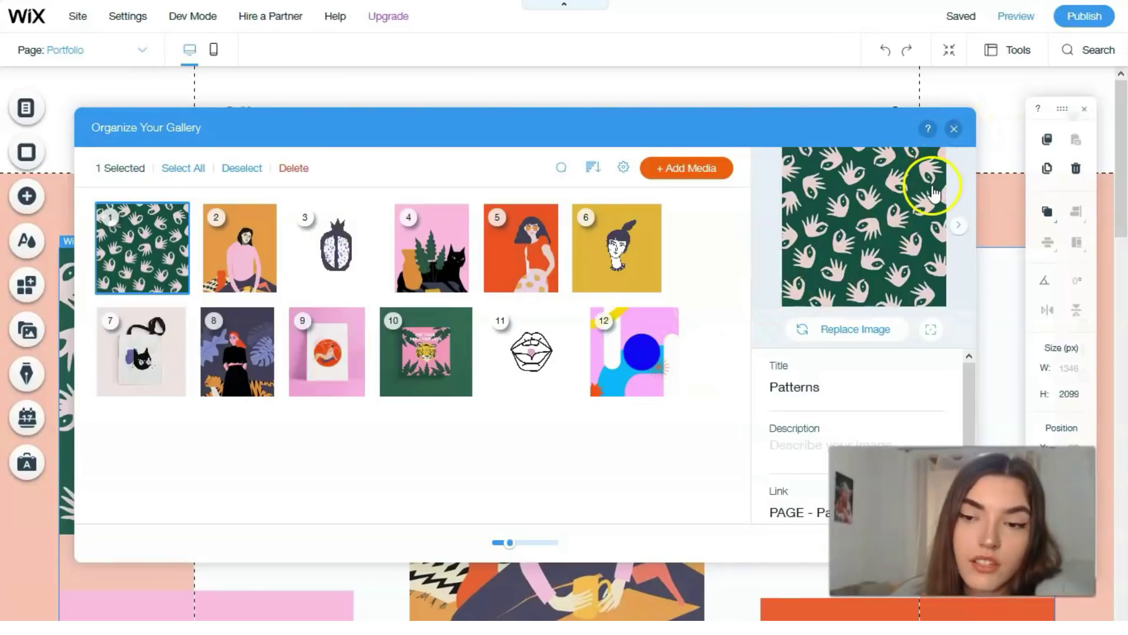
Close the gallery organiser and scroll the Portfolio page down through the gallery to the footer.
left_click(953, 129)
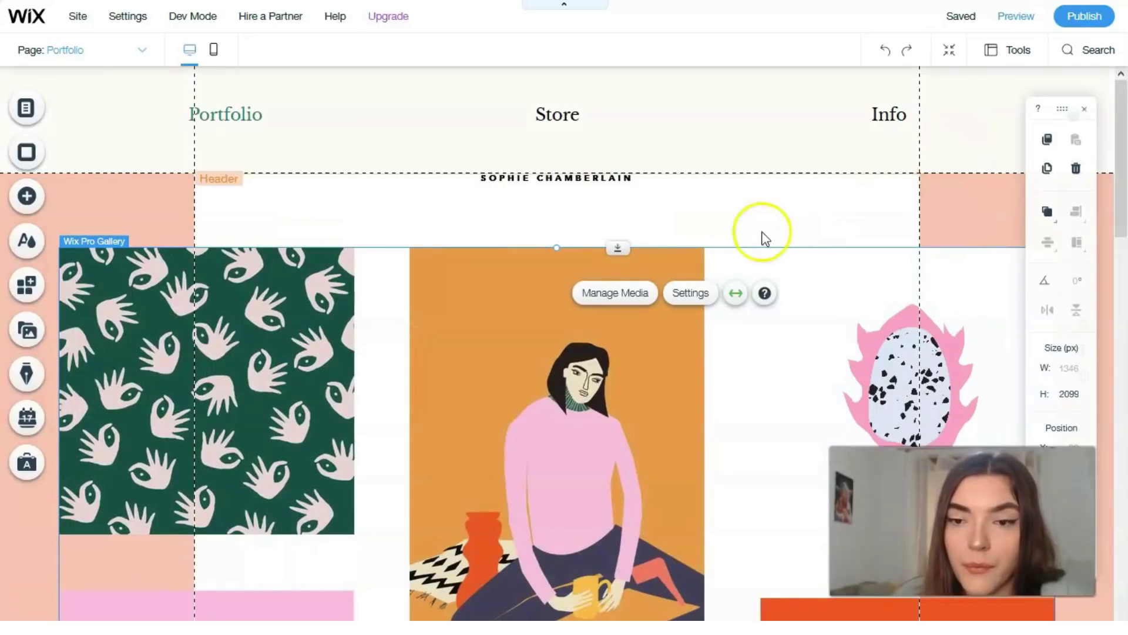
scroll(805, 251, "down", 2)
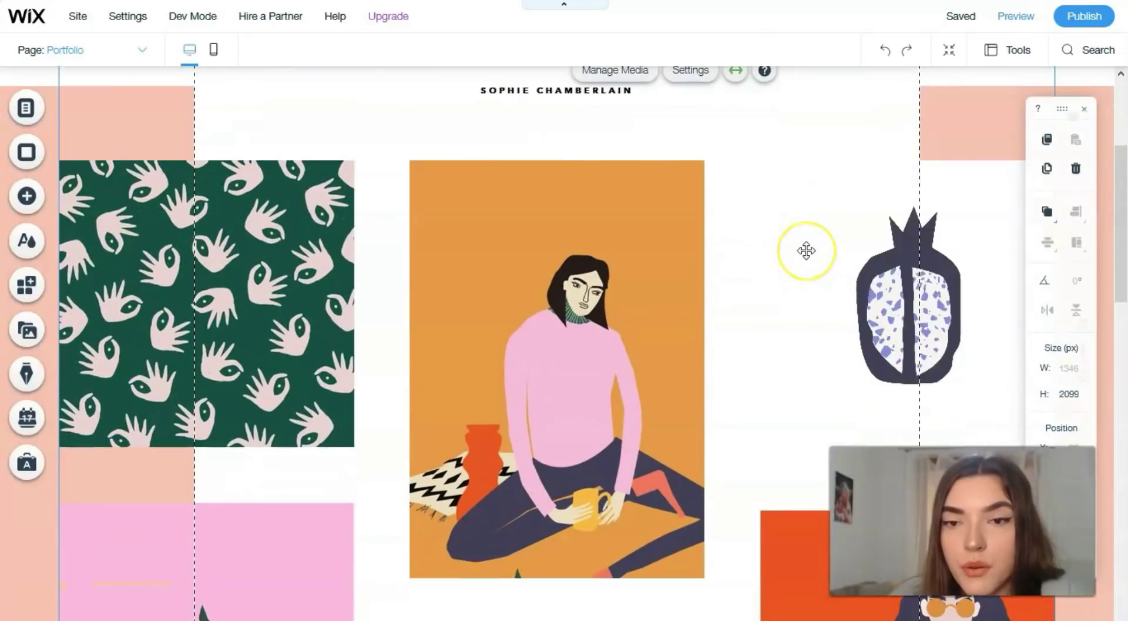
scroll(806, 251, "down", 3)
scroll(808, 259, "down", 6)
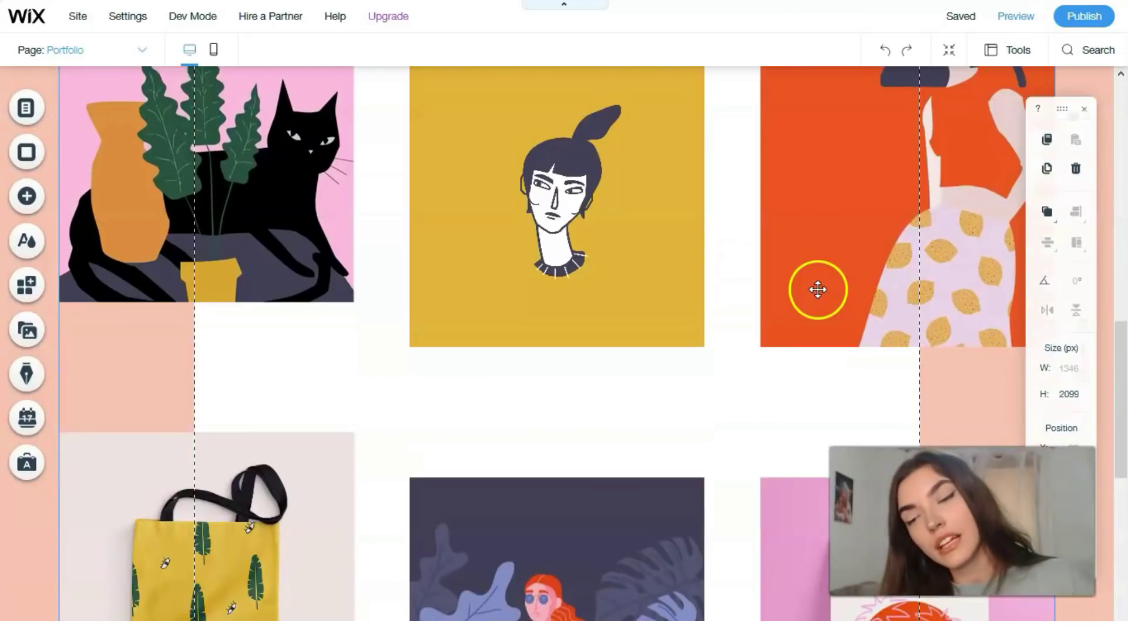
scroll(816, 296, "down", 12)
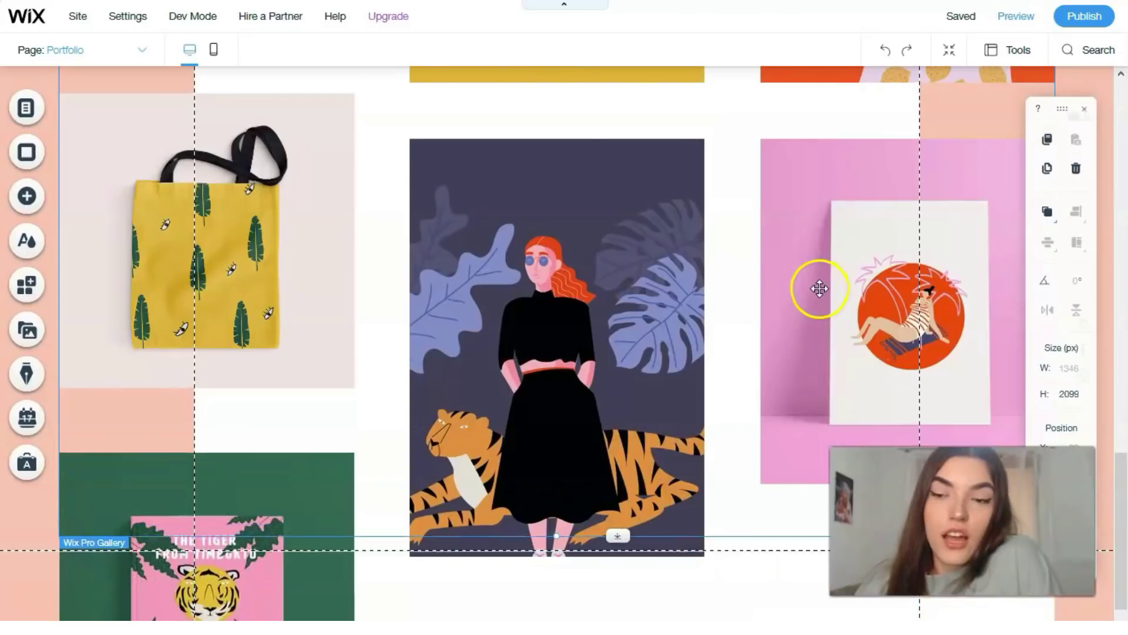
scroll(819, 282, "down", 1)
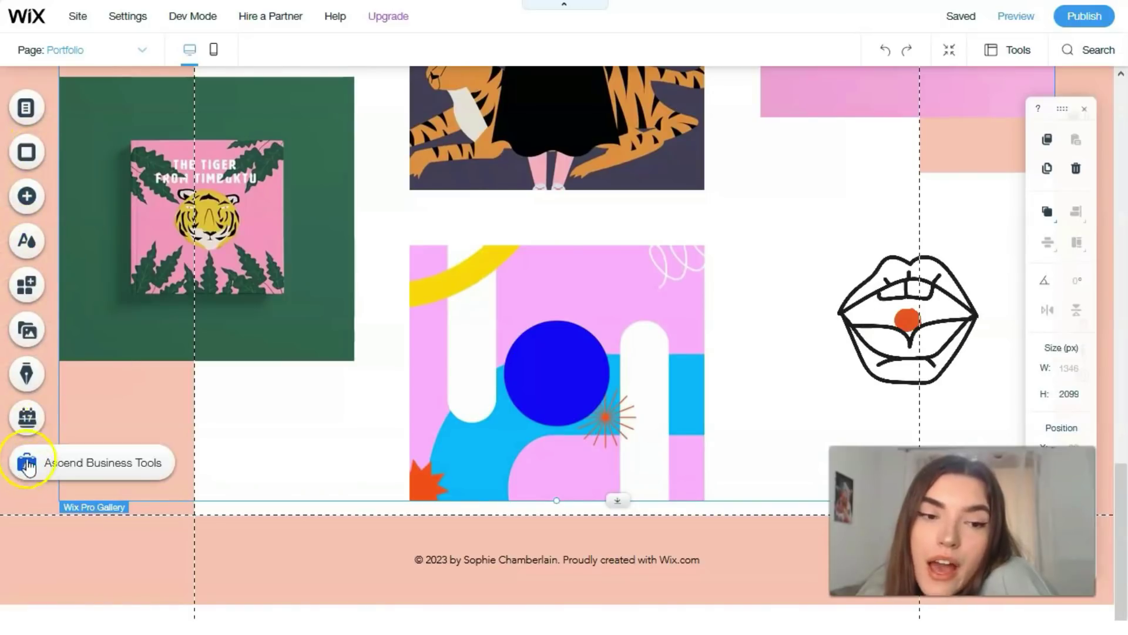
Check the page list and Page Background settings, then open the Add Elements panel.
left_click(26, 109)
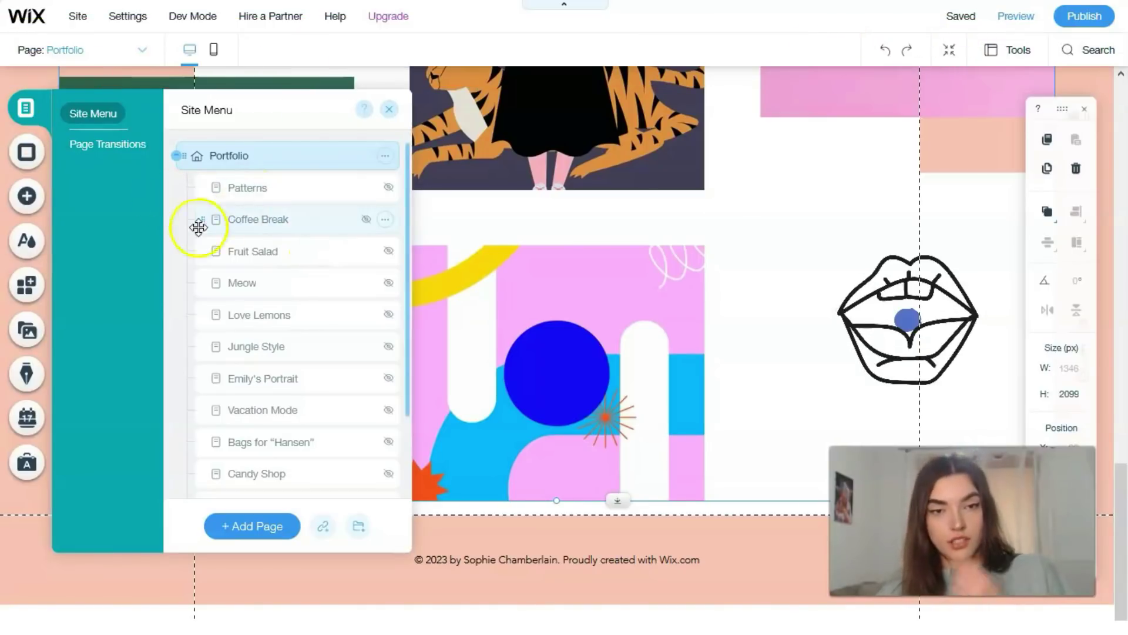
left_click(34, 149)
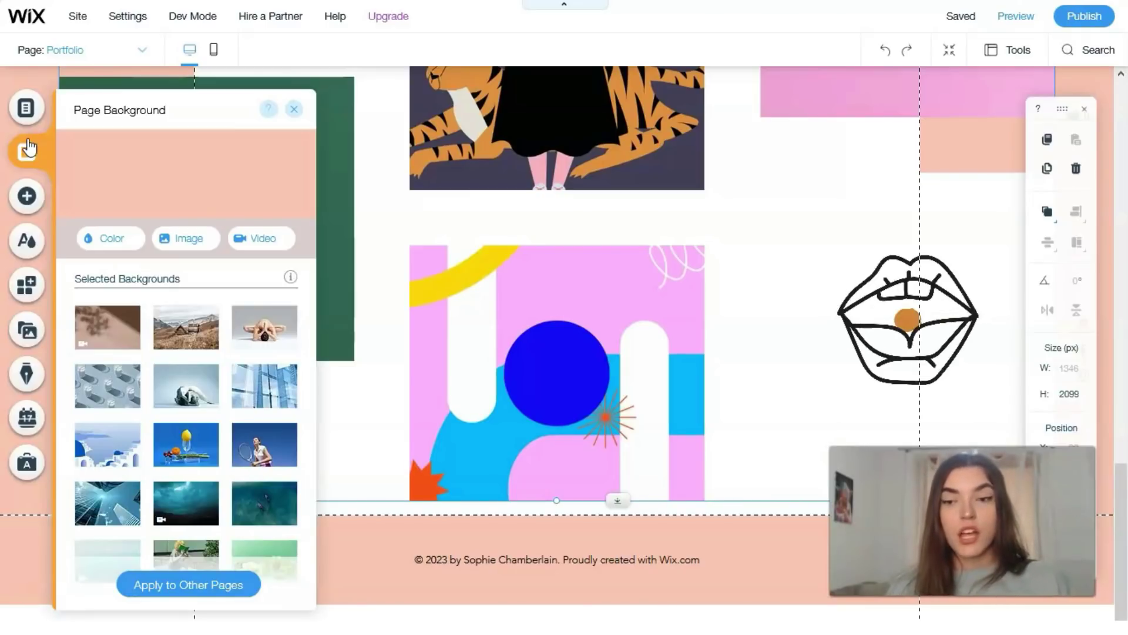
left_click(9, 150)
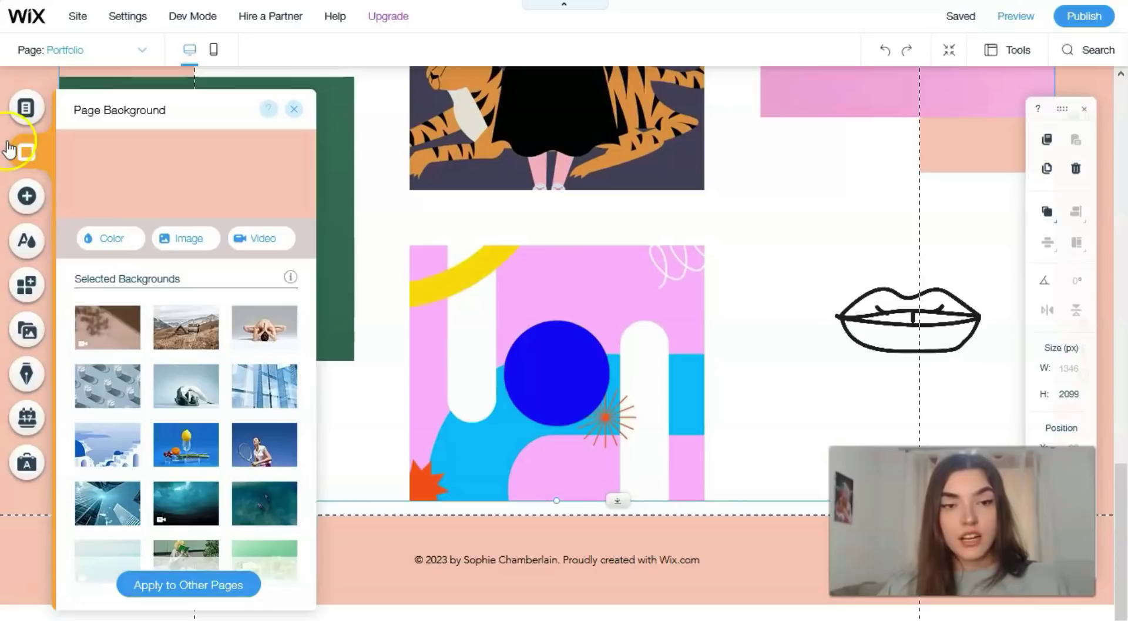
left_click(27, 196)
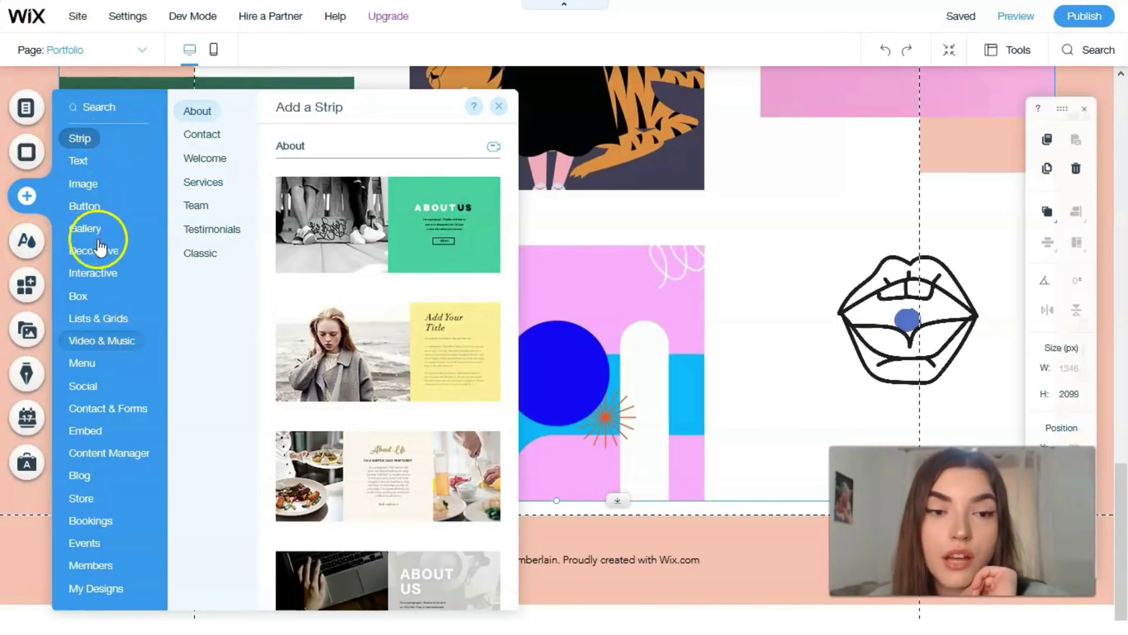
Add a Wix Music player from the Video & Music elements to the Portfolio page.
left_click(100, 341)
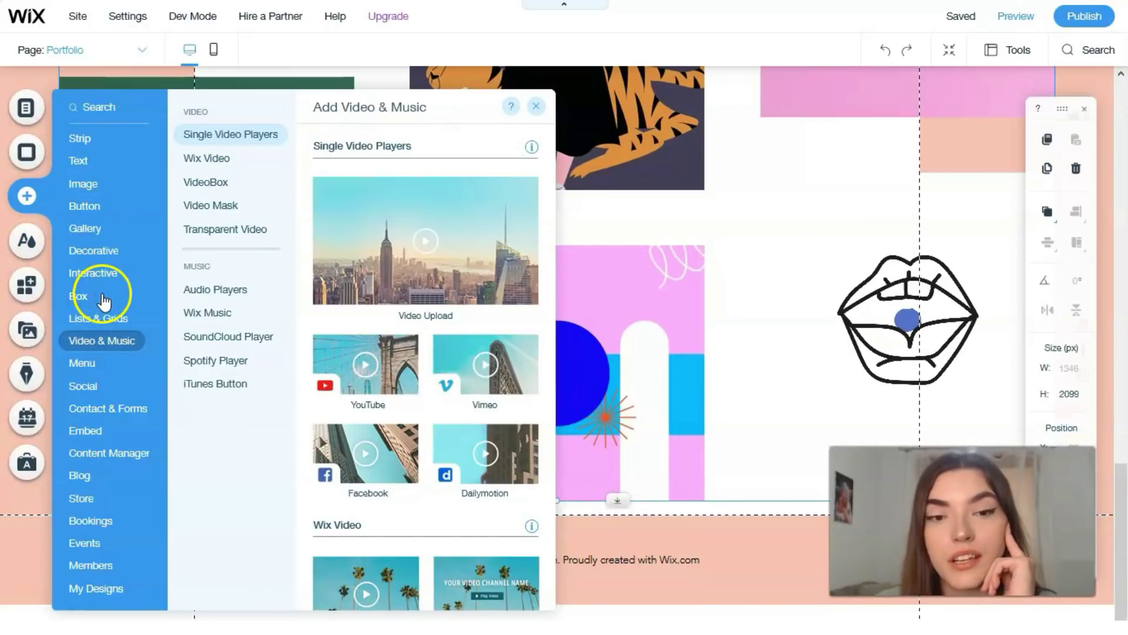
left_click(212, 303)
left_click(194, 316)
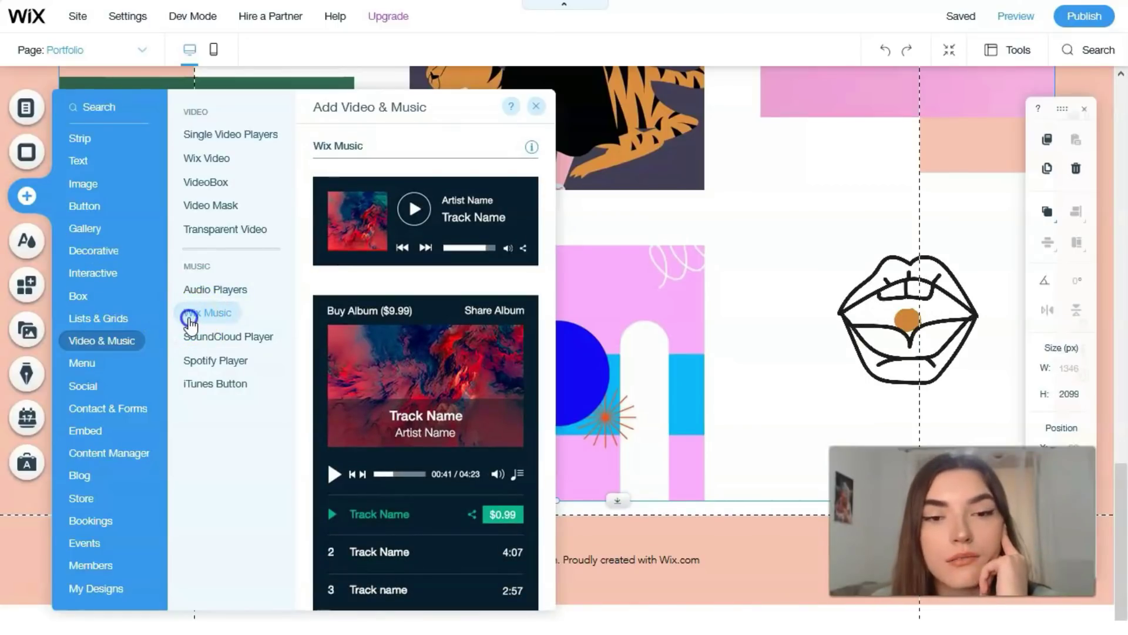
left_click(370, 376)
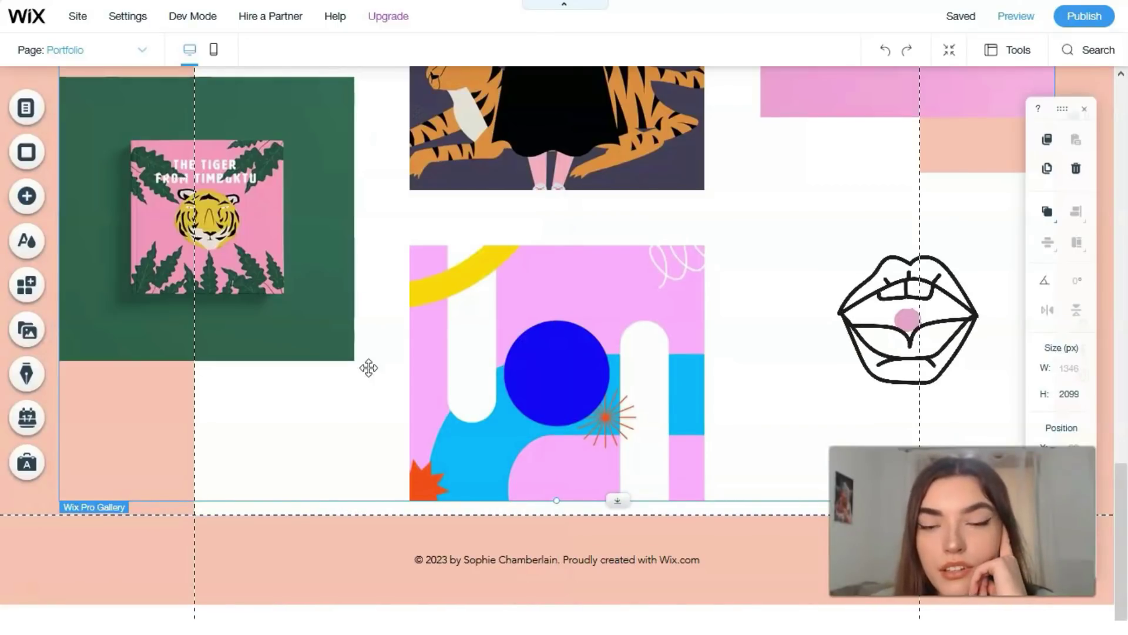
left_click(370, 371)
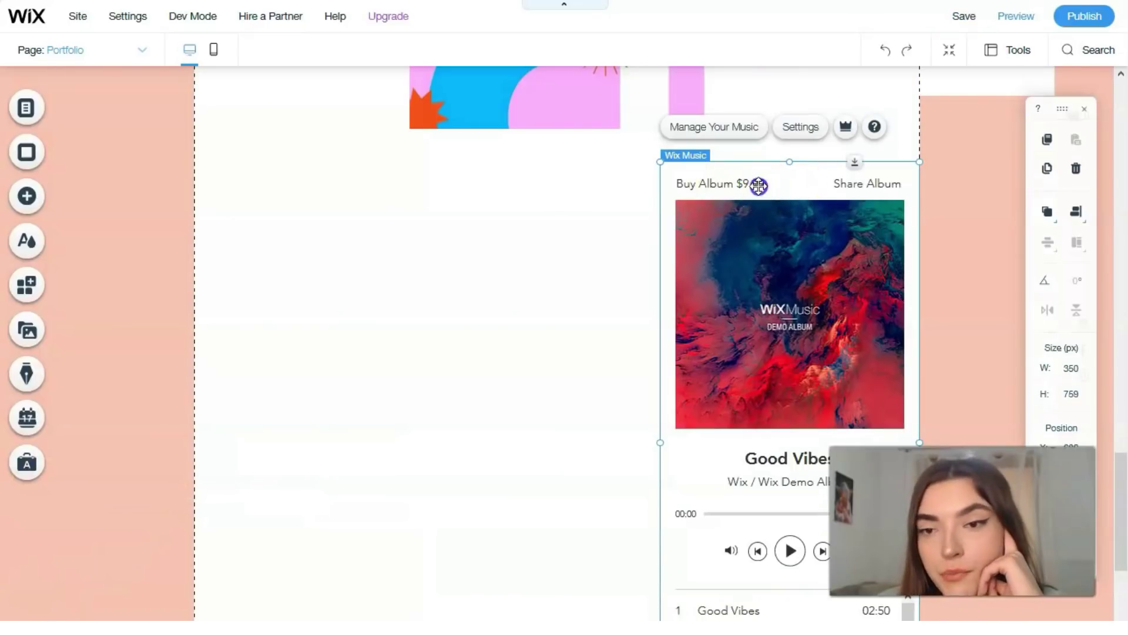
Drag the music player to the page centre below the gallery images.
left_click_drag(742, 186, 586, 177)
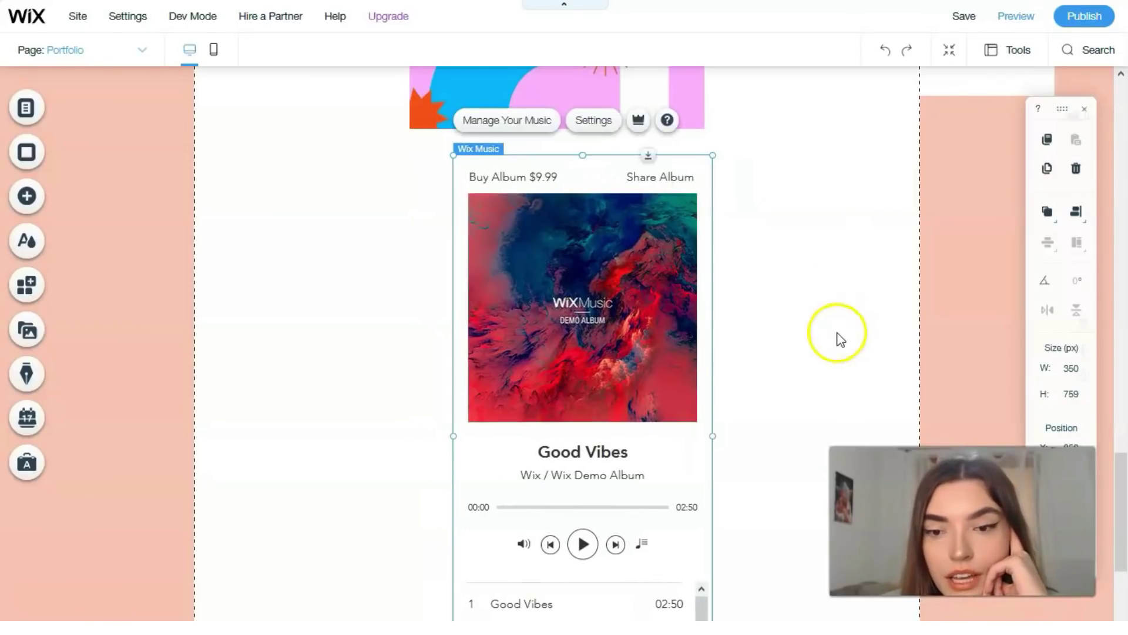
left_click(798, 330)
scroll(640, 317, "down", 3)
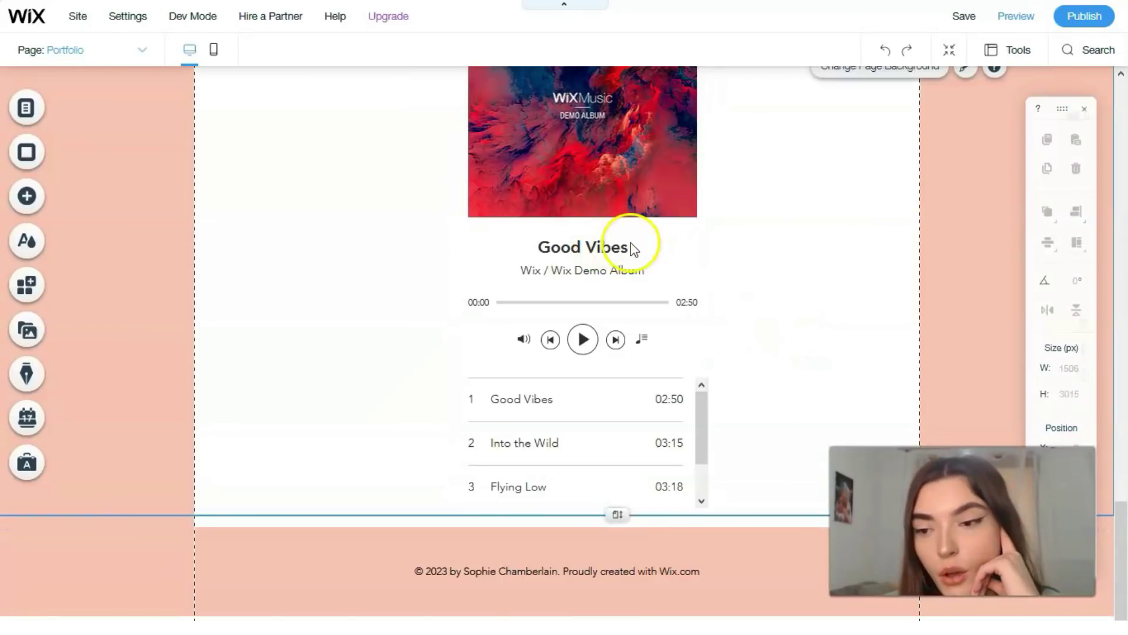
scroll(647, 267, "down", 1)
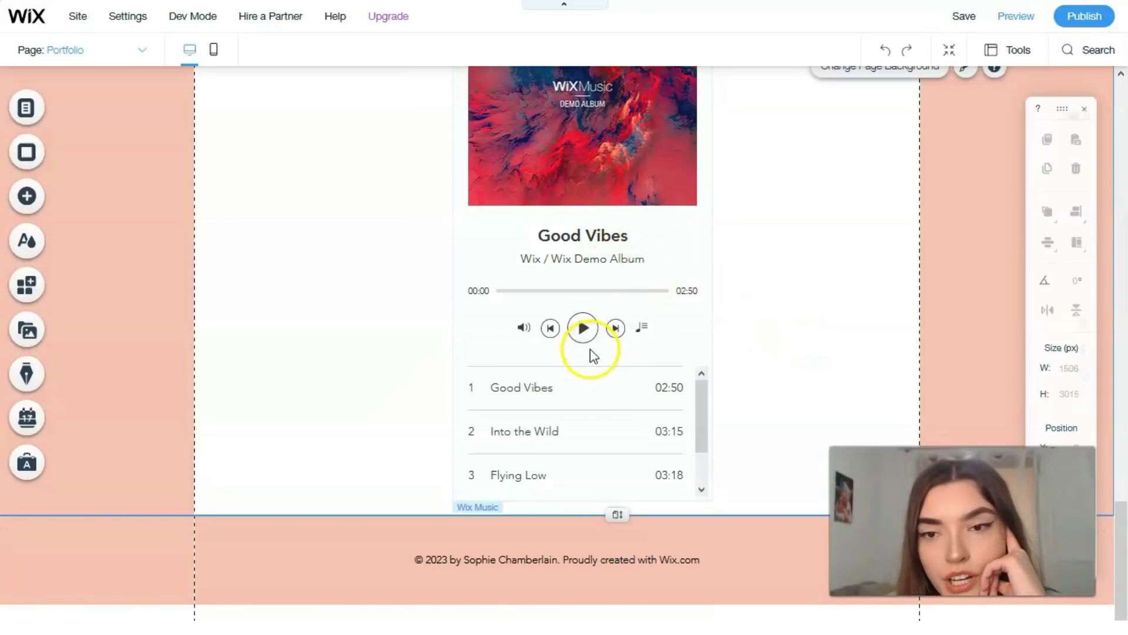
scroll(241, 350, "up", 1)
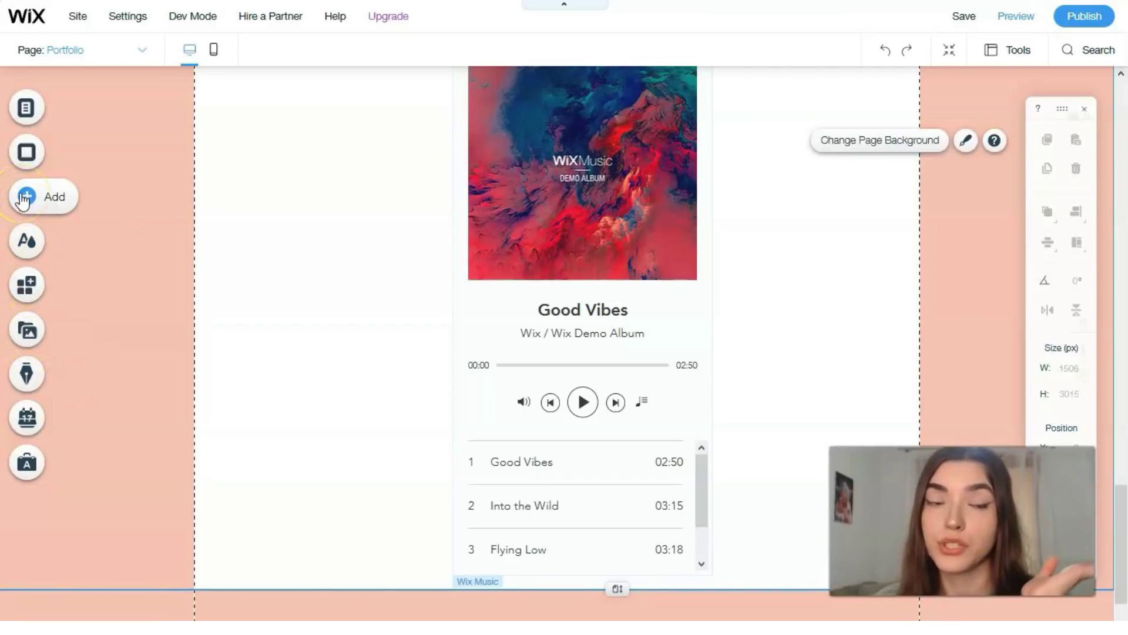
Open Theme Manager, look over the Text themes, then return to the site Colors.
left_click(32, 250)
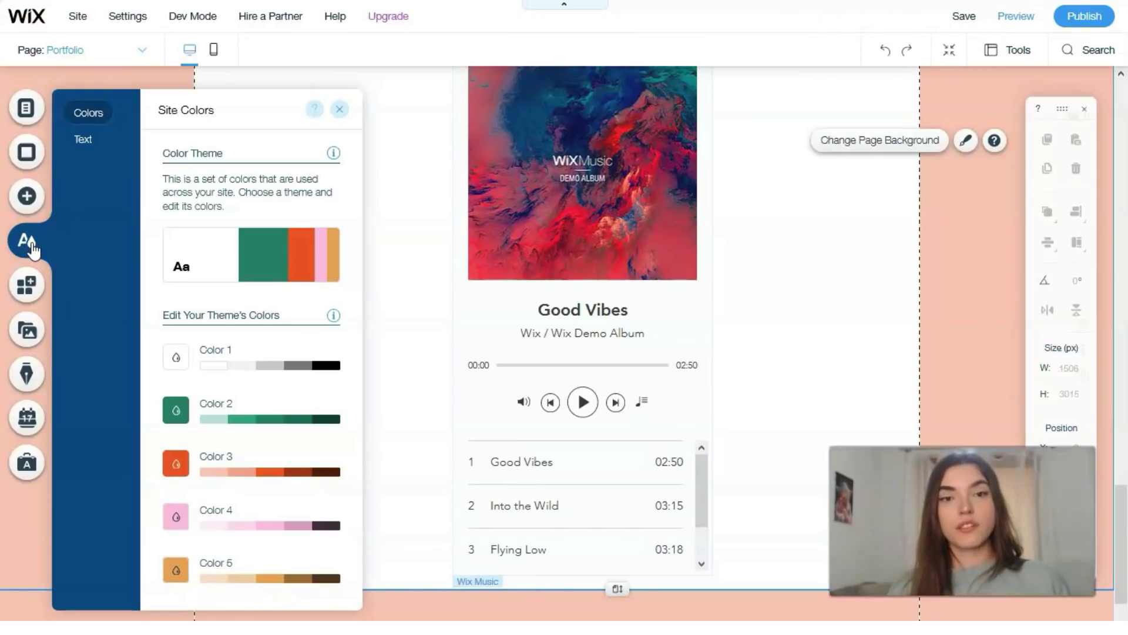
left_click(99, 251)
left_click(98, 142)
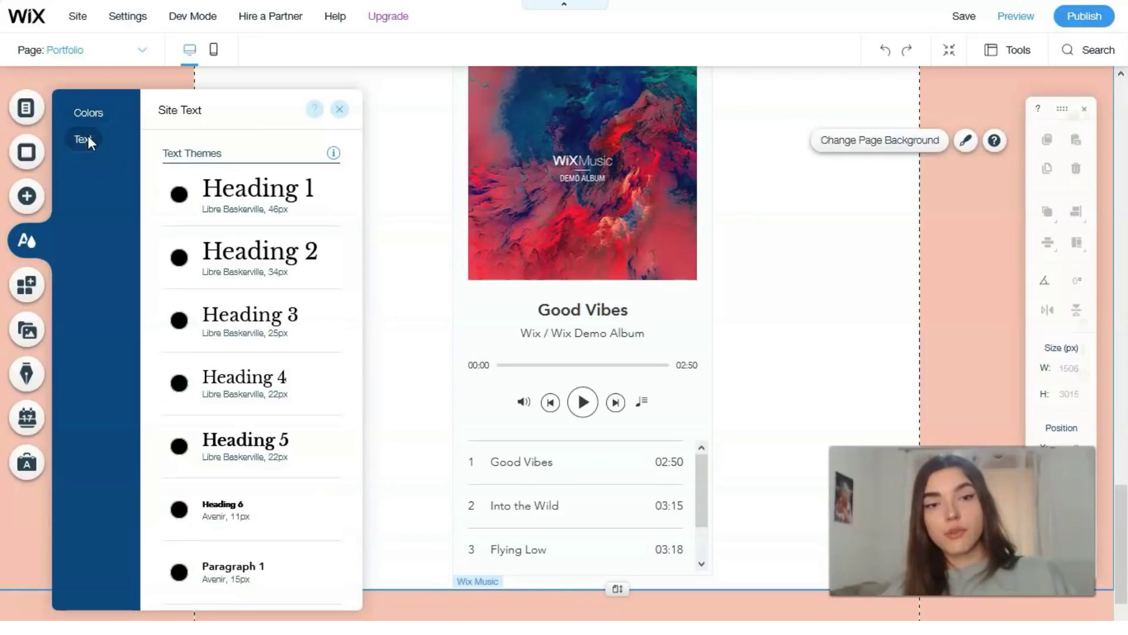
left_click(267, 322)
scroll(264, 321, "down", 2)
left_click(94, 115)
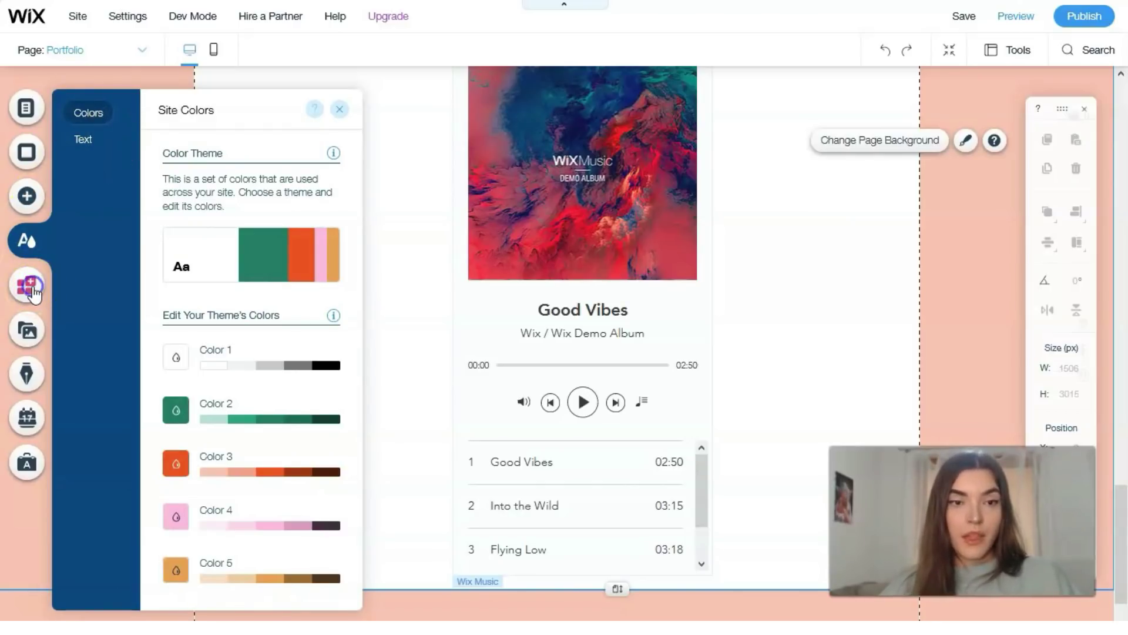
Browse the App Market's recommended apps, then open the Media panel.
left_click(32, 288)
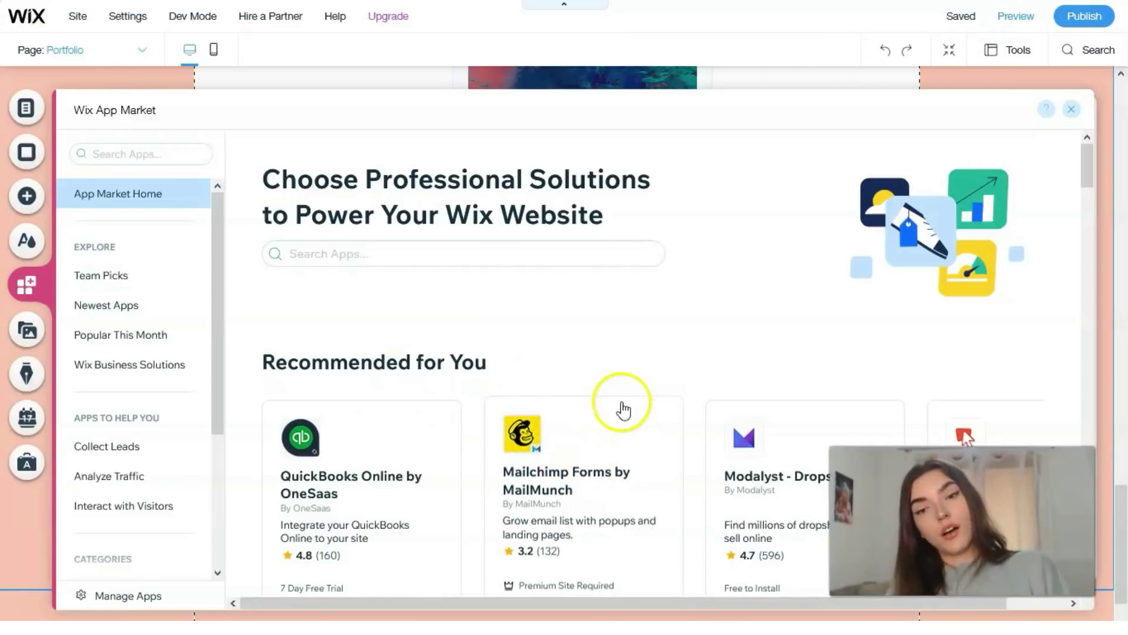
scroll(624, 411, "down", 3)
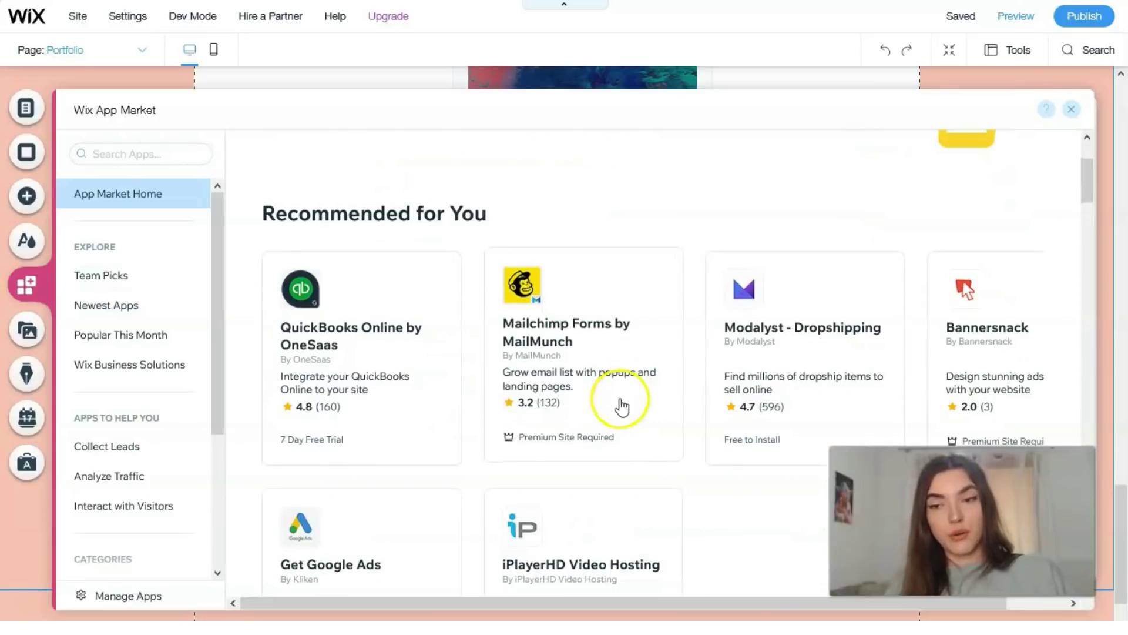
left_click(625, 406)
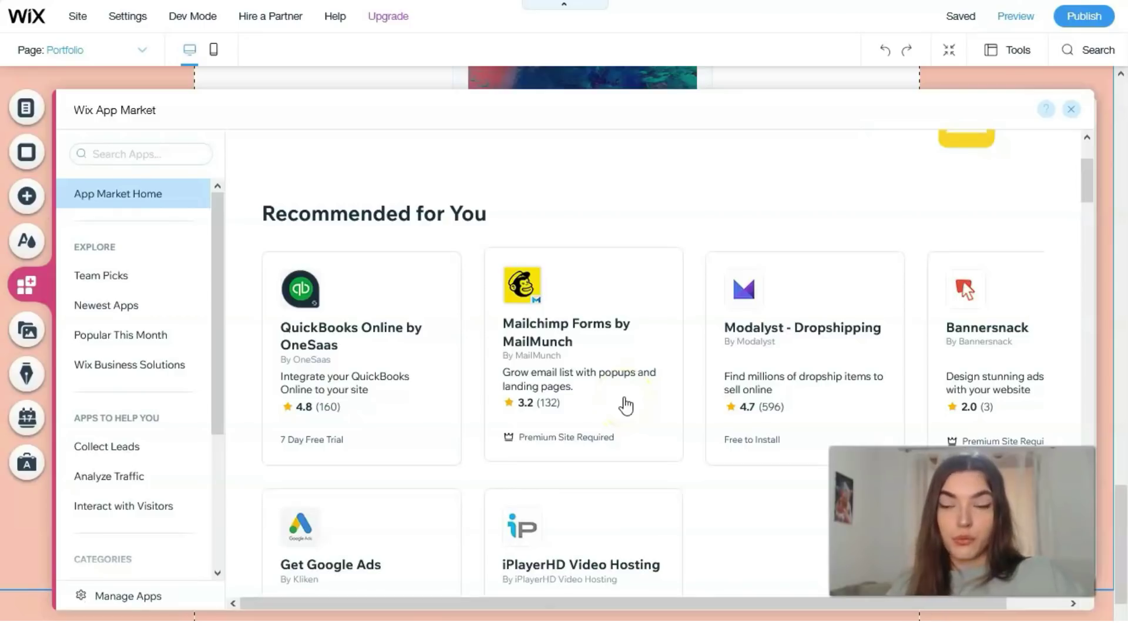
left_click(598, 392)
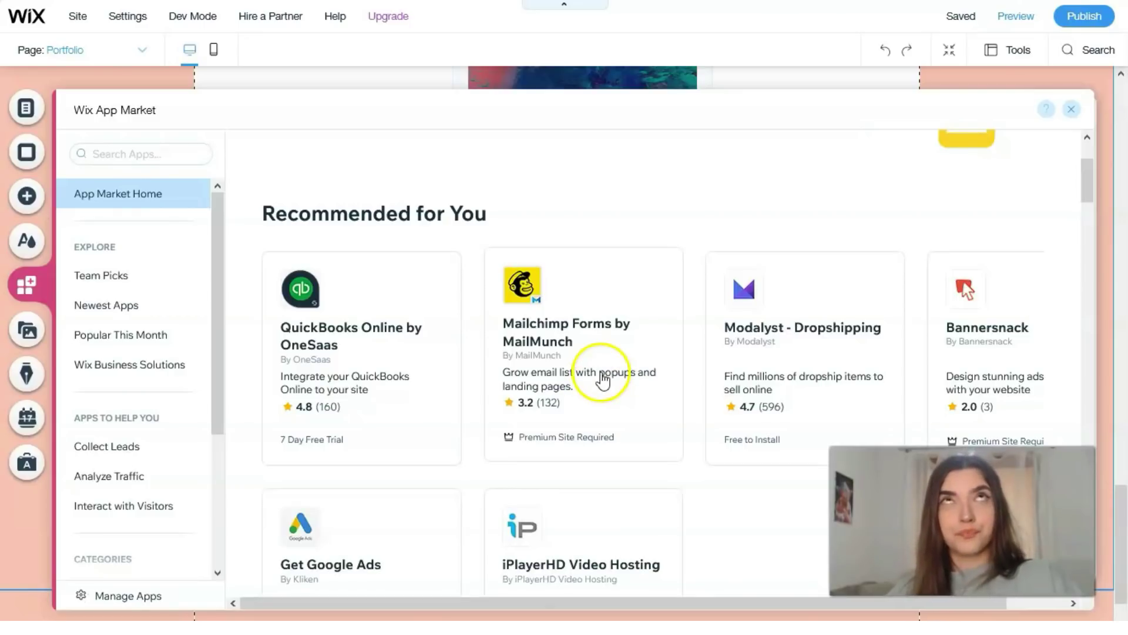
left_click(30, 337)
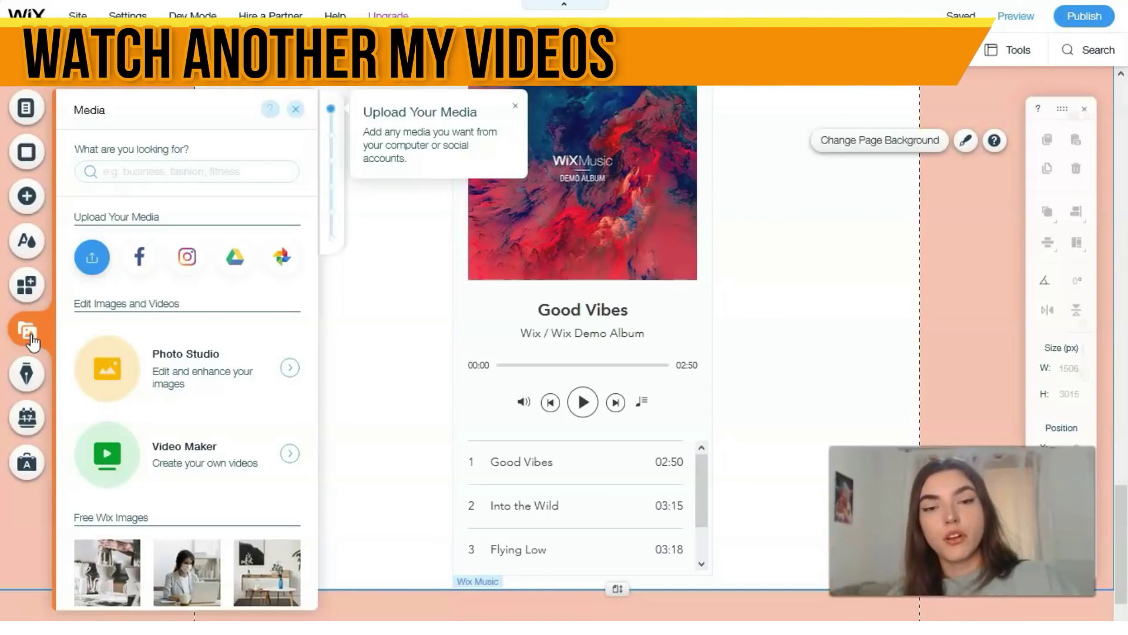
Scroll through the Free Wix Images, then bring up the Start a Blog panel.
left_click(239, 288)
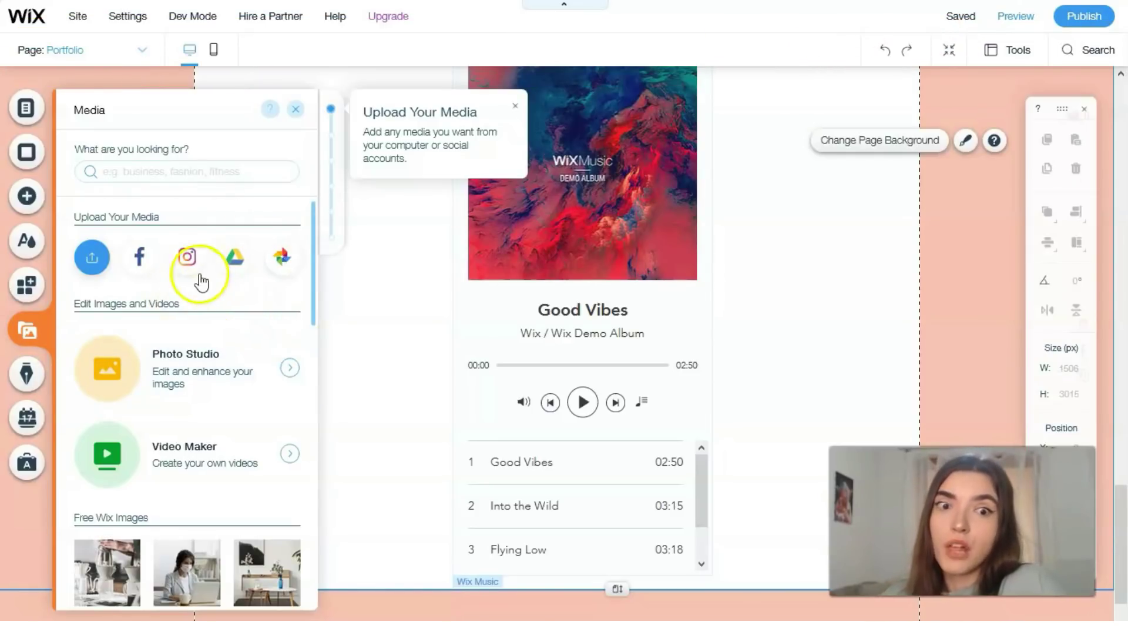
scroll(270, 403, "down", 4)
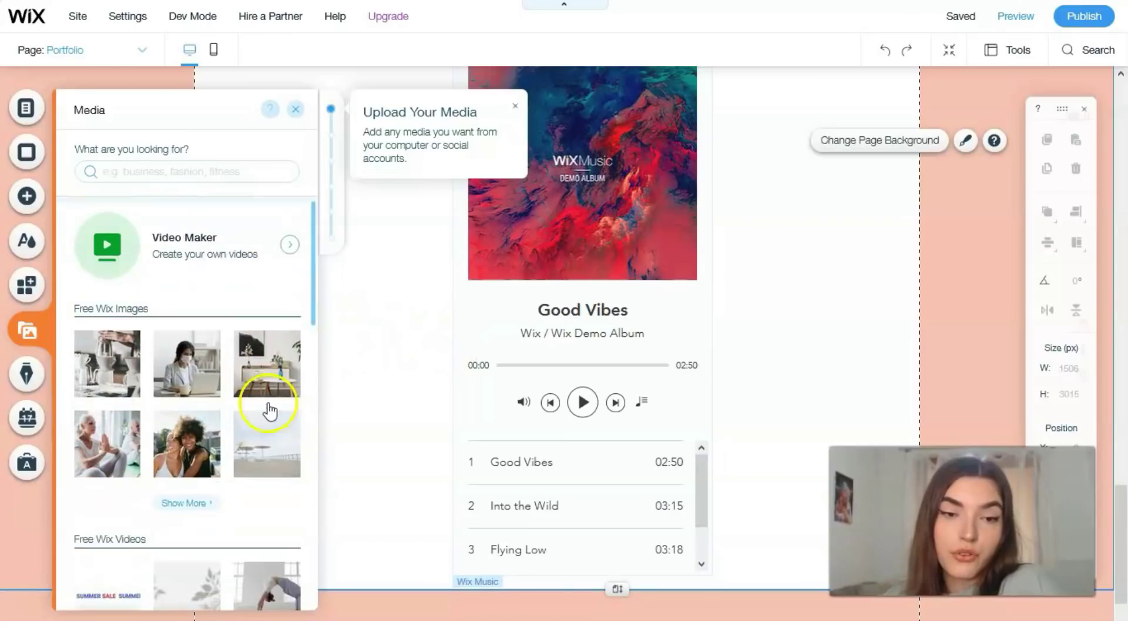
scroll(210, 316, "up", 1)
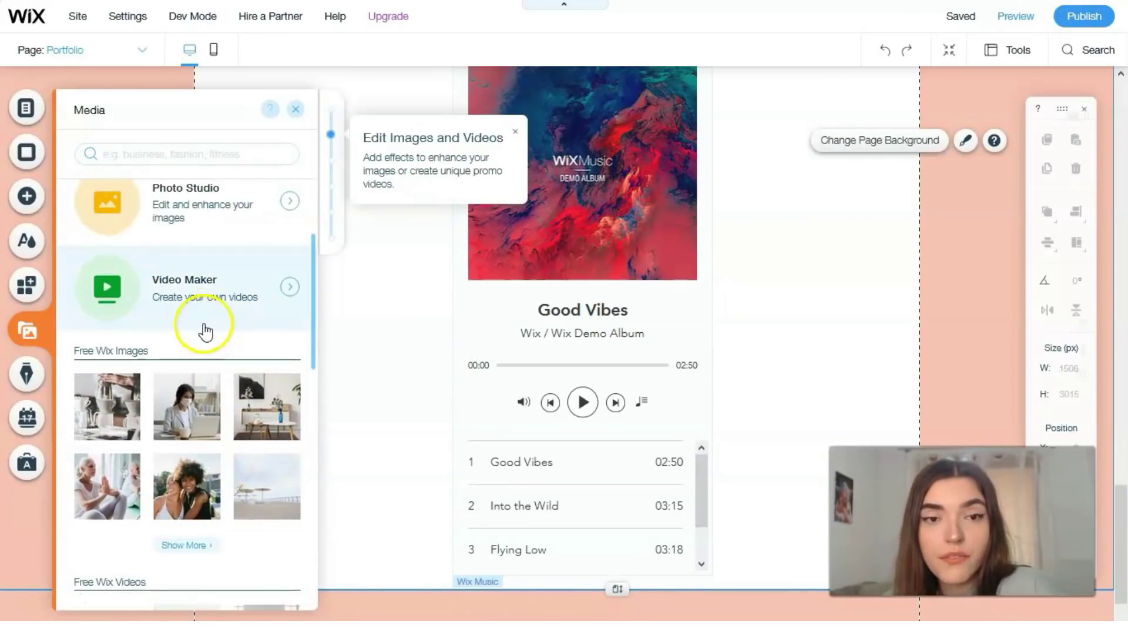
left_click(22, 379)
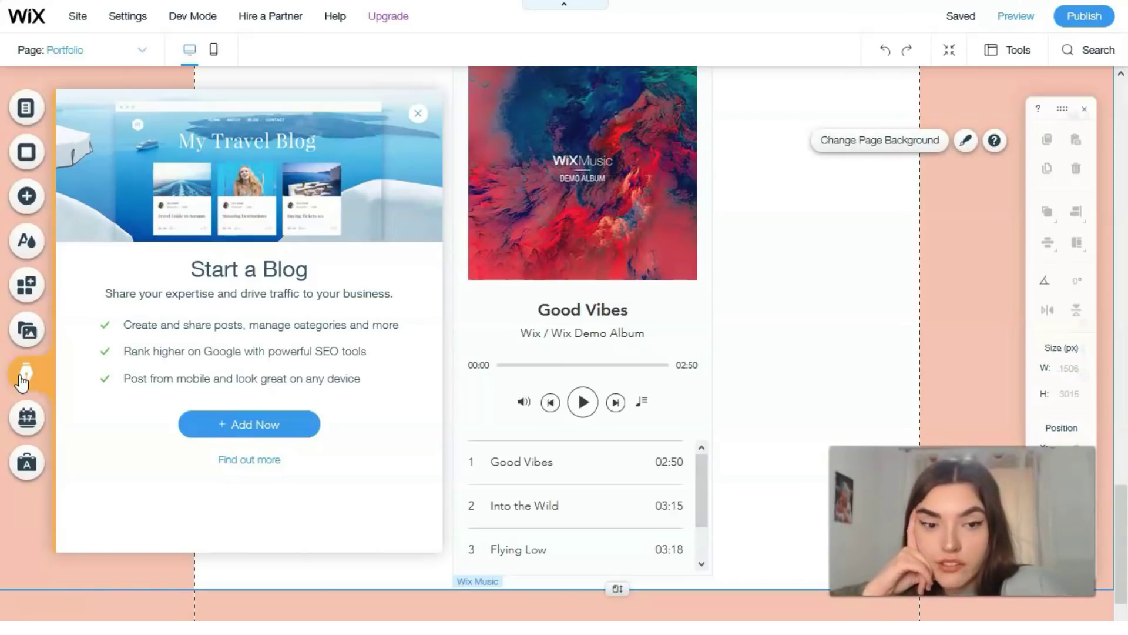
View the Bookings introduction, then open the Ascend Marketing & SEO panel.
left_click(46, 428)
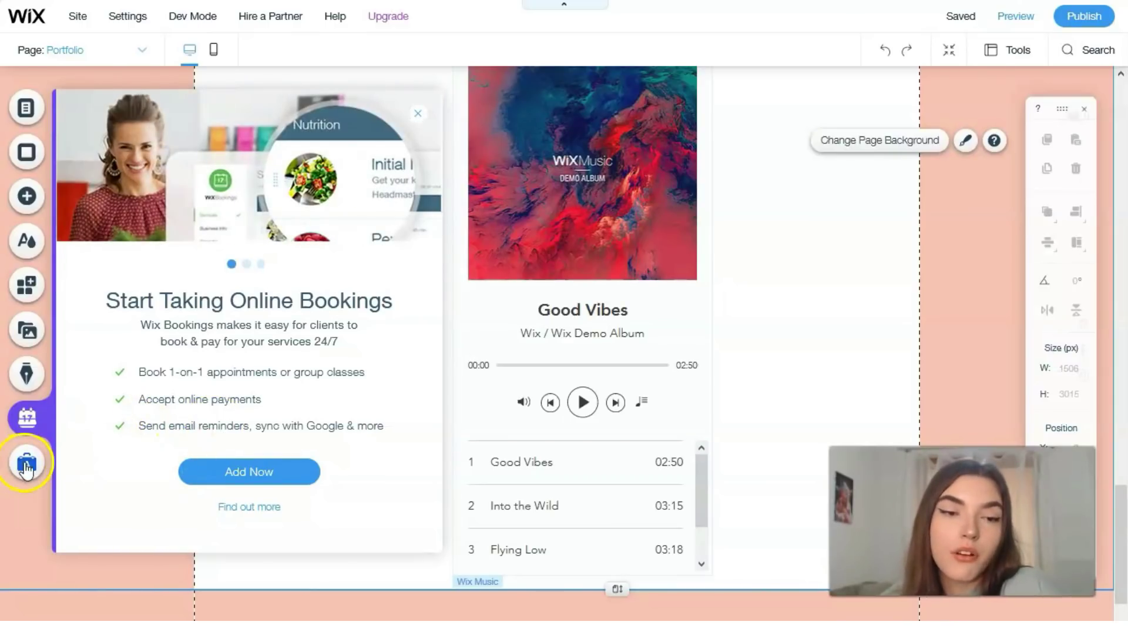
left_click(23, 467)
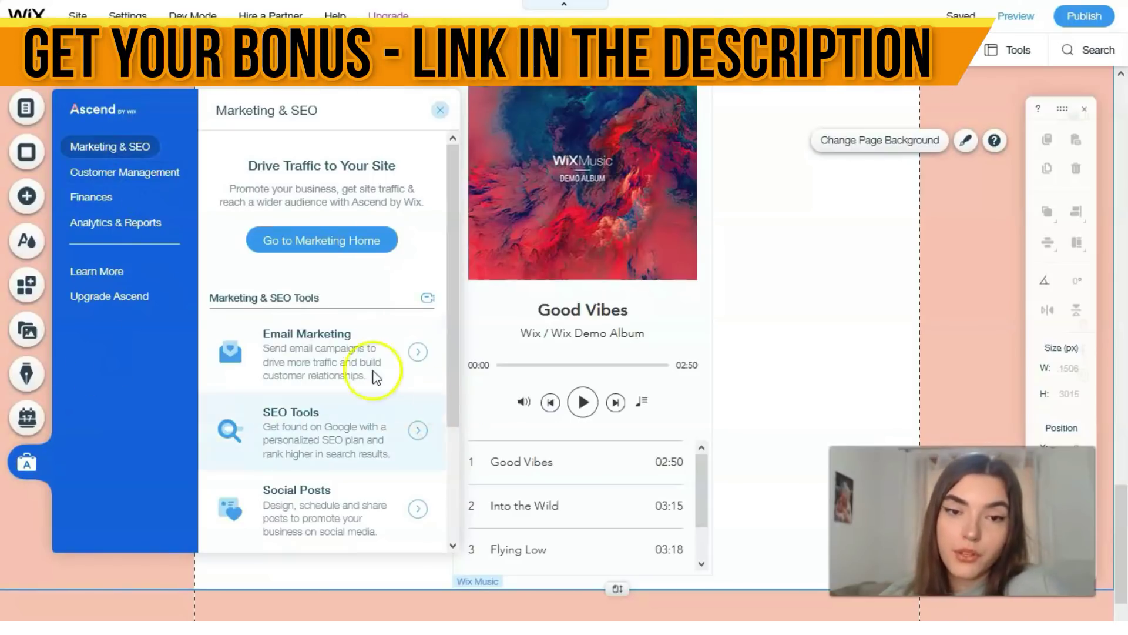
Open the SEO Tools overview from the Ascend Marketing & SEO panel.
left_click(327, 413)
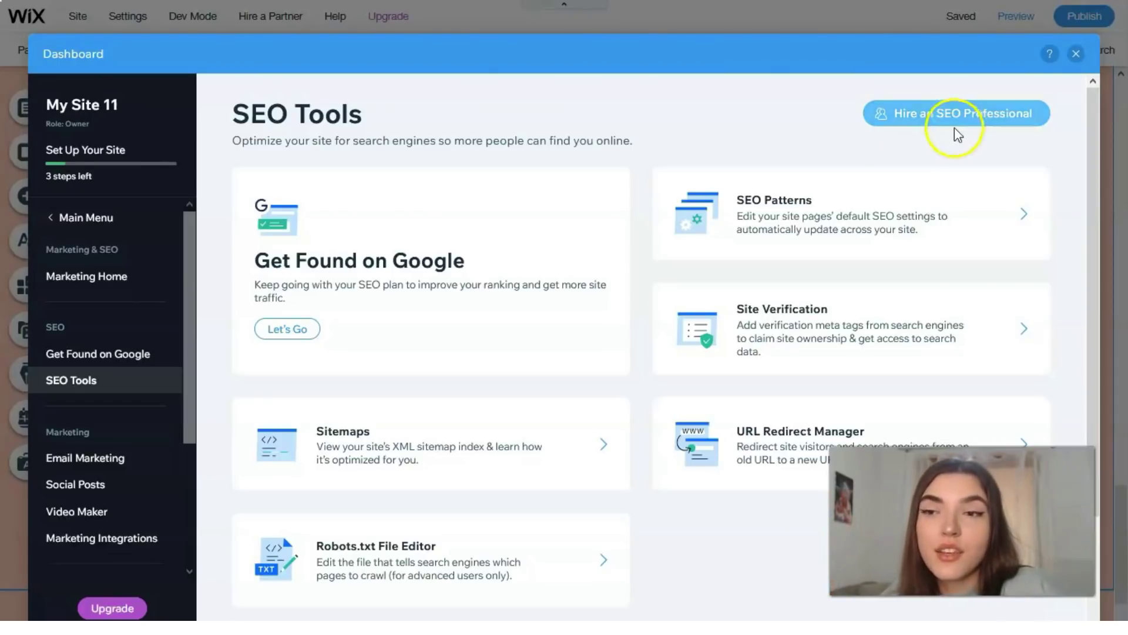
left_click(27, 595)
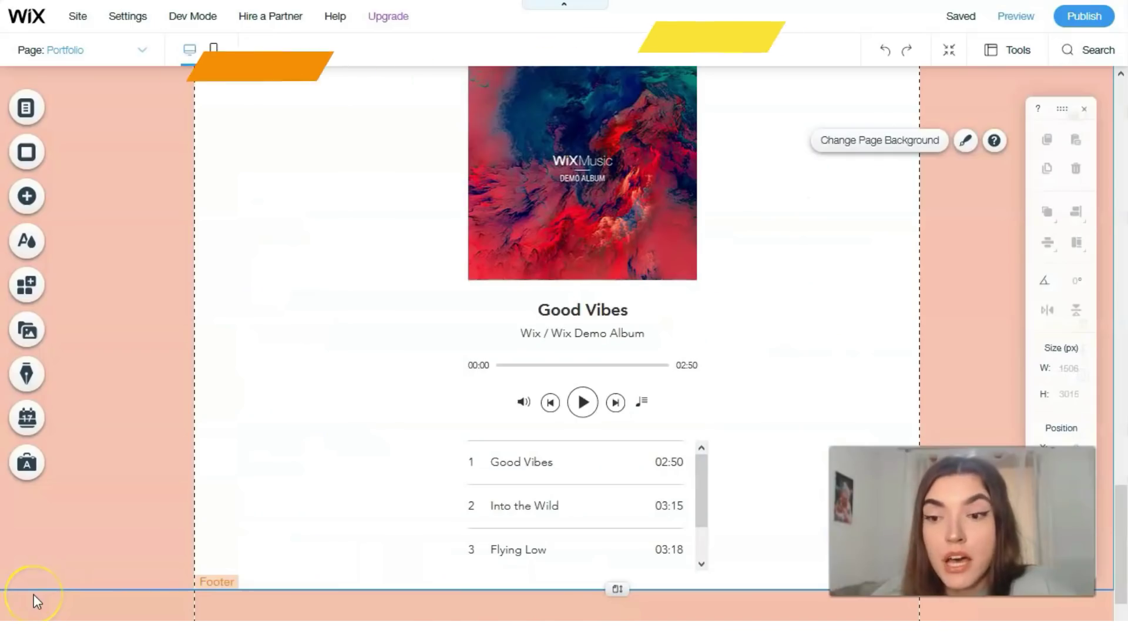